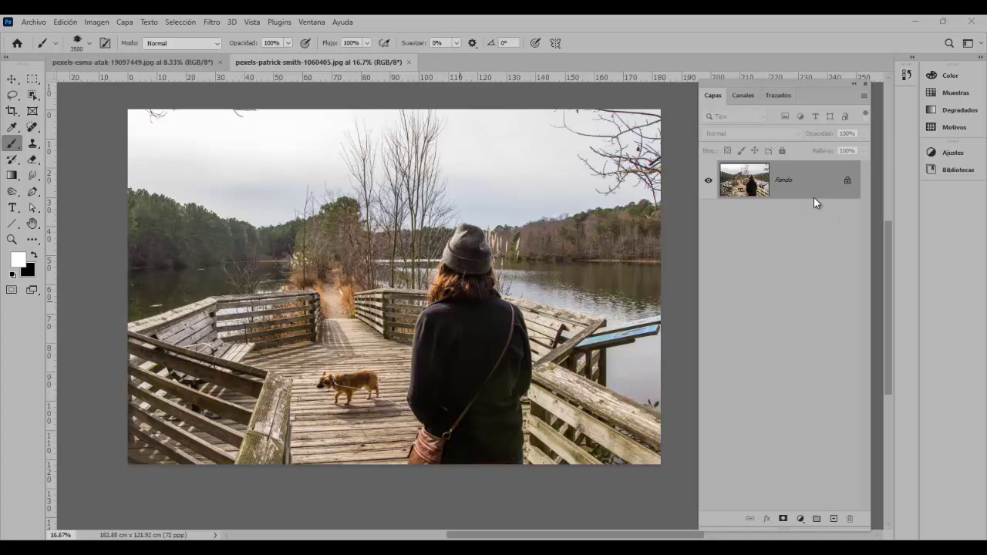
# Duplicate the background layer and set up the Spot Healing Brush with a size of 164 px
pyautogui.click(756, 194)
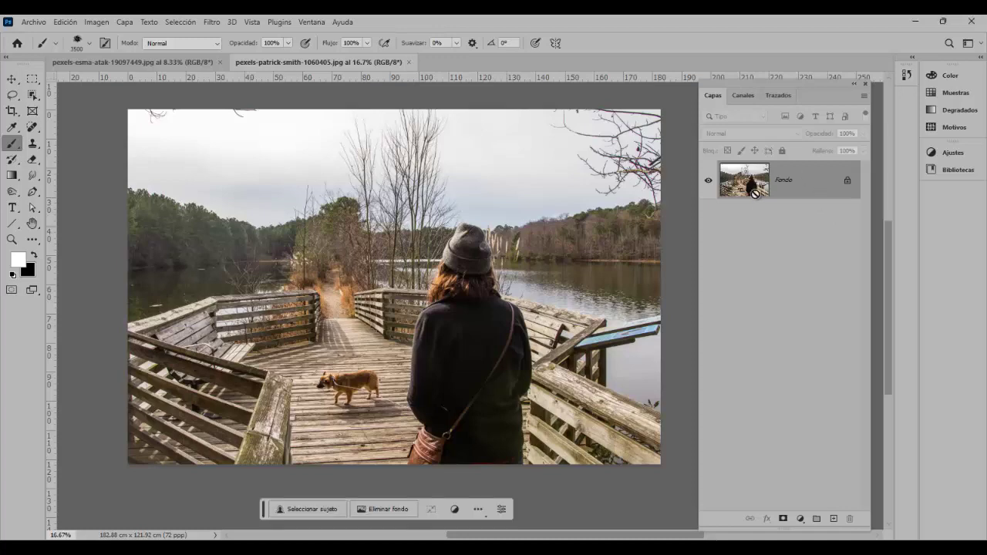
pyautogui.hotkey('ctrl', 'j')
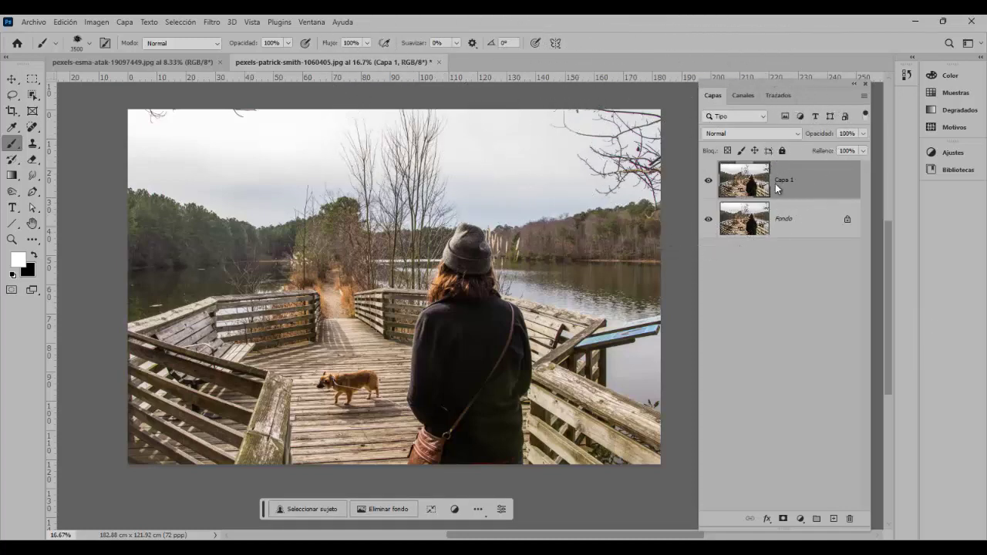
pyautogui.click(34, 130)
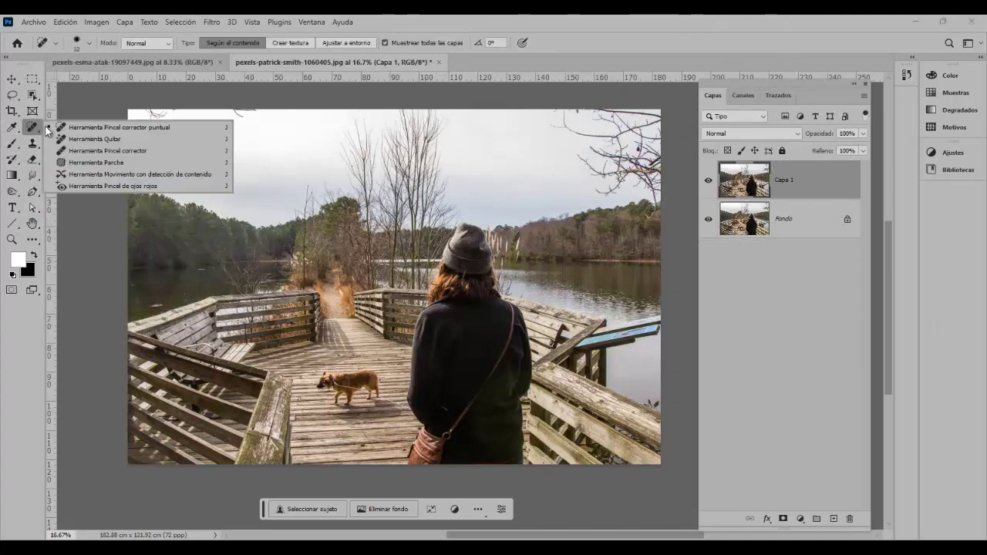
pyautogui.click(116, 128)
pyautogui.rightClick(259, 160)
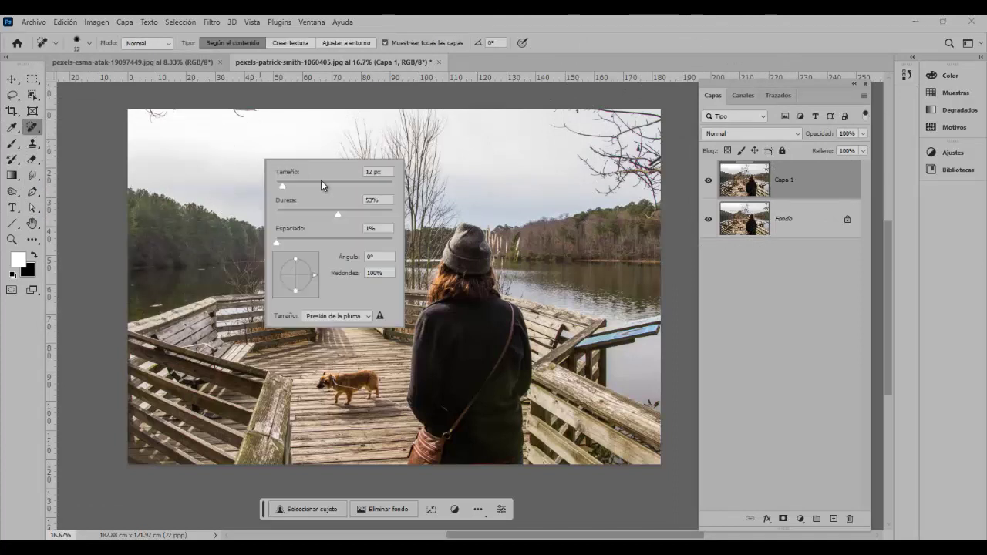
pyautogui.click(322, 184)
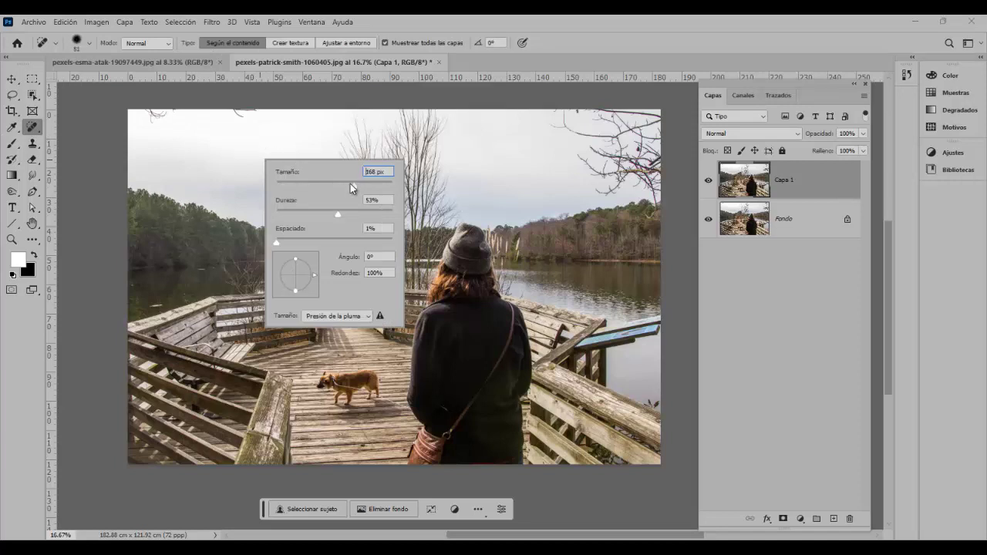
# Heal away the bare branches in both upper corners of the sky on the duplicate layer, and compare with the original
pyautogui.moveTo(272, 116)
pyautogui.mouseDown()
pyautogui.moveTo(143, 112)
pyautogui.moveTo(151, 118)
pyautogui.mouseUp()
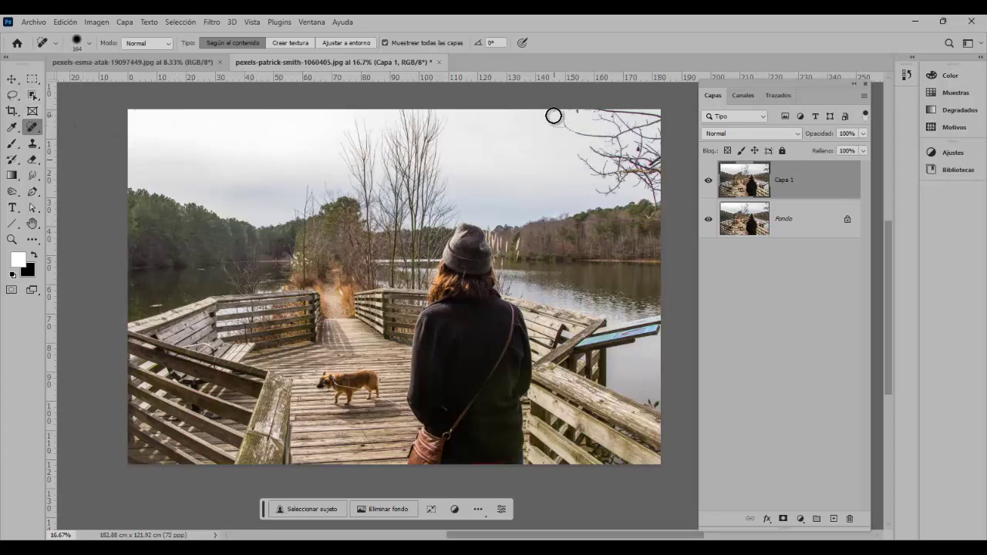
pyautogui.moveTo(552, 114)
pyautogui.mouseDown()
pyautogui.moveTo(672, 114)
pyautogui.moveTo(562, 131)
pyautogui.moveTo(658, 132)
pyautogui.moveTo(590, 141)
pyautogui.moveTo(655, 144)
pyautogui.moveTo(580, 149)
pyautogui.moveTo(663, 157)
pyautogui.moveTo(553, 184)
pyautogui.moveTo(650, 185)
pyautogui.moveTo(607, 196)
pyautogui.moveTo(652, 217)
pyautogui.mouseUp()
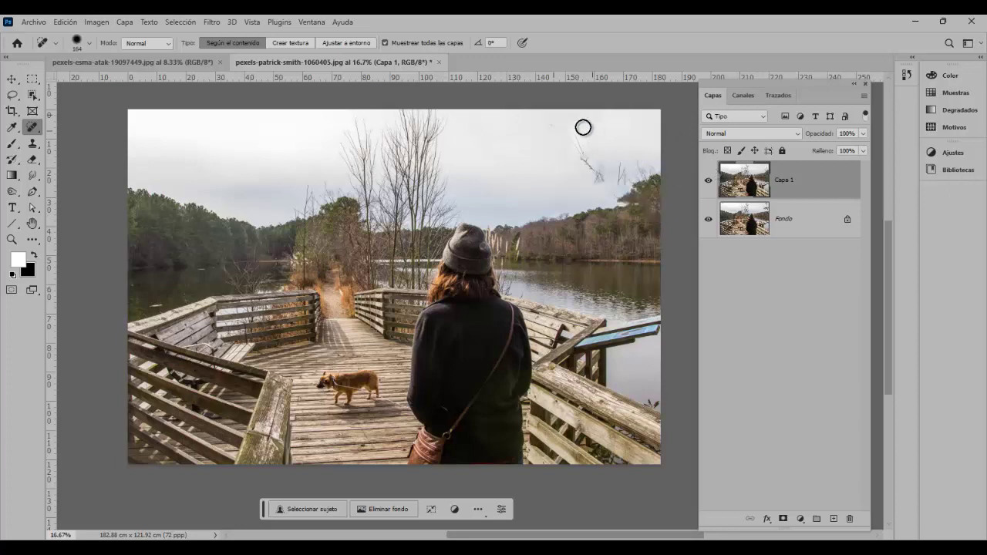
pyautogui.moveTo(578, 127)
pyautogui.mouseDown()
pyautogui.moveTo(586, 142)
pyautogui.moveTo(558, 172)
pyautogui.moveTo(628, 181)
pyautogui.moveTo(661, 163)
pyautogui.moveTo(609, 197)
pyautogui.moveTo(566, 137)
pyautogui.moveTo(633, 136)
pyautogui.mouseUp()
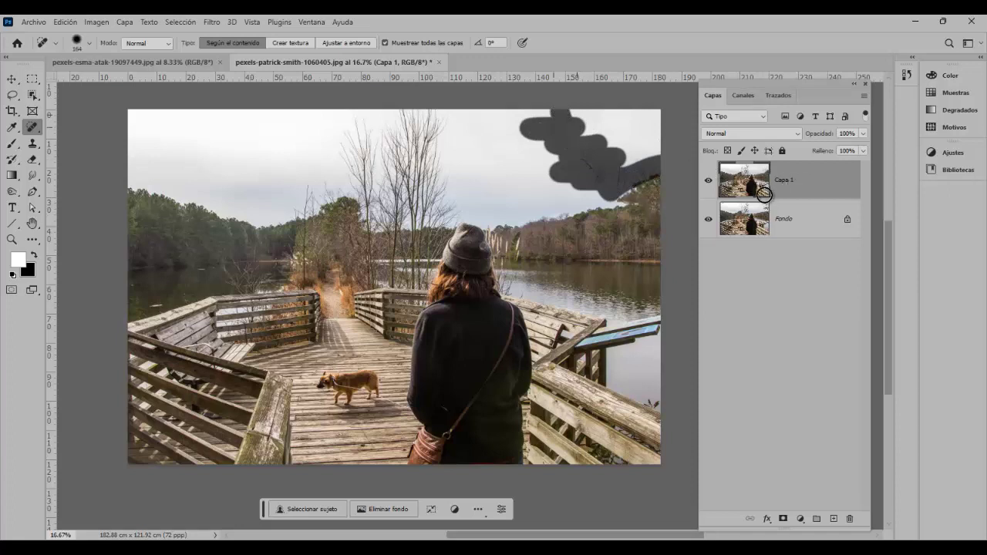
pyautogui.moveTo(659, 175)
pyautogui.mouseDown()
pyautogui.moveTo(614, 191)
pyautogui.moveTo(639, 202)
pyautogui.moveTo(656, 187)
pyautogui.moveTo(649, 195)
pyautogui.moveTo(634, 164)
pyautogui.moveTo(656, 157)
pyautogui.moveTo(632, 176)
pyautogui.moveTo(607, 169)
pyautogui.moveTo(597, 178)
pyautogui.moveTo(626, 150)
pyautogui.mouseUp()
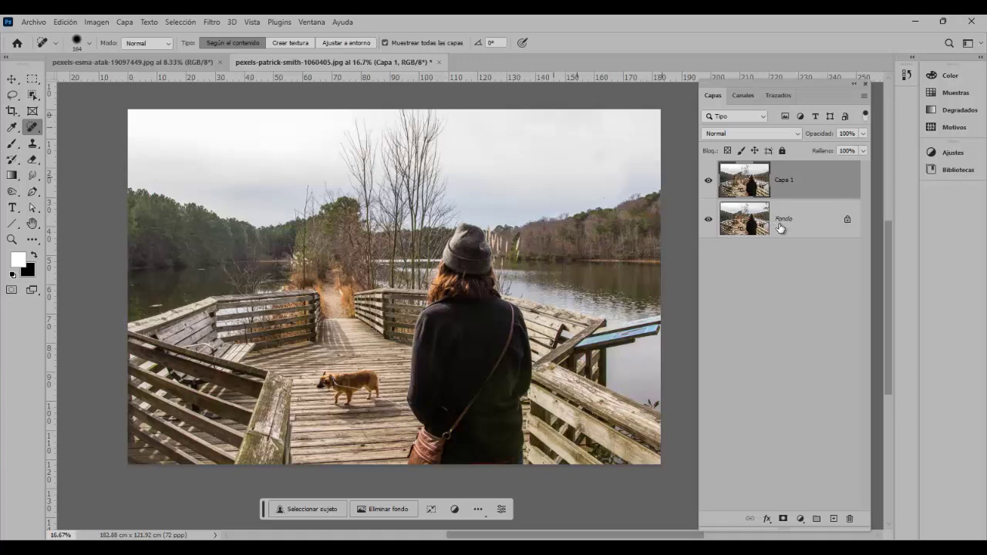
pyautogui.moveTo(633, 175)
pyautogui.mouseDown()
pyautogui.moveTo(625, 161)
pyautogui.moveTo(627, 194)
pyautogui.mouseUp()
pyautogui.moveTo(610, 152)
pyautogui.mouseDown()
pyautogui.moveTo(630, 189)
pyautogui.moveTo(611, 188)
pyautogui.moveTo(644, 171)
pyautogui.mouseUp()
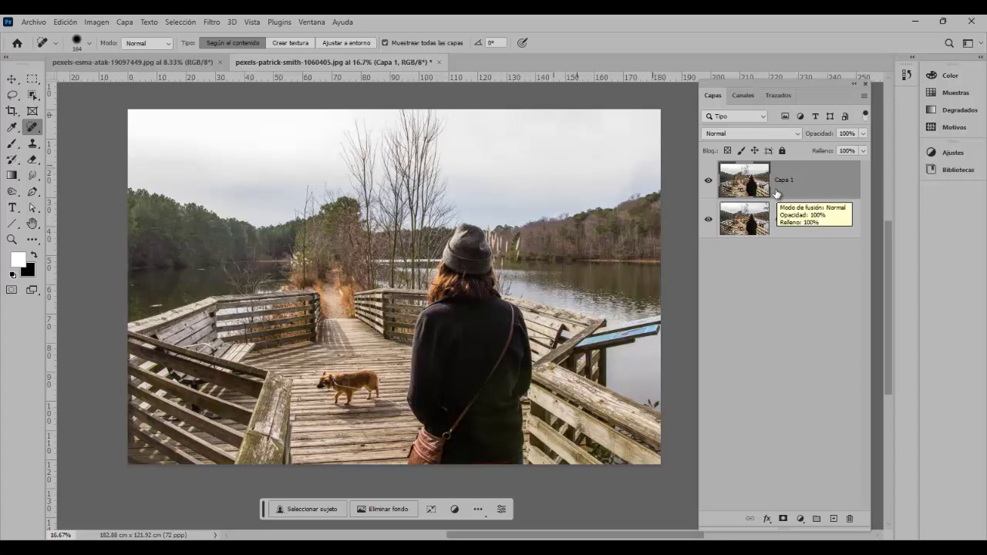
pyautogui.click(709, 180)
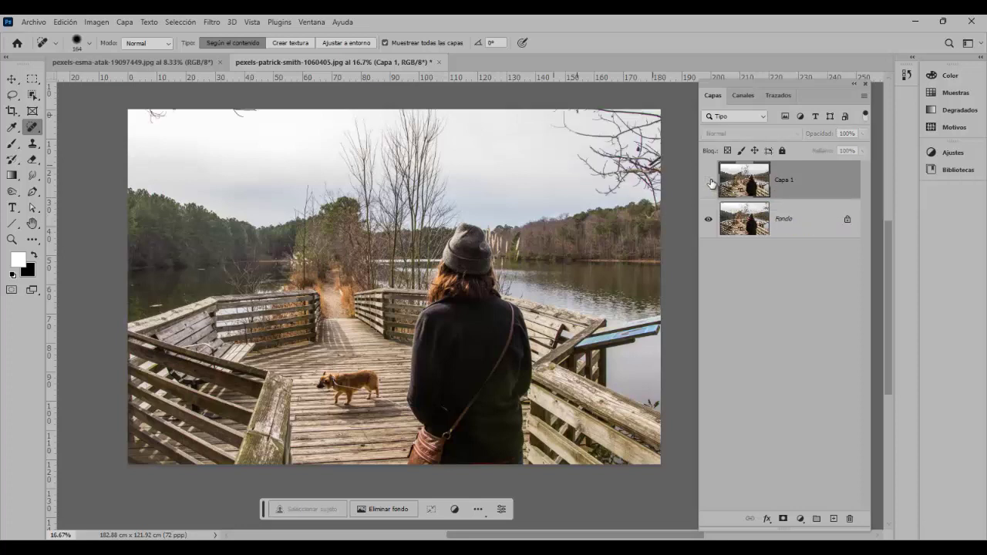
pyautogui.click(708, 181)
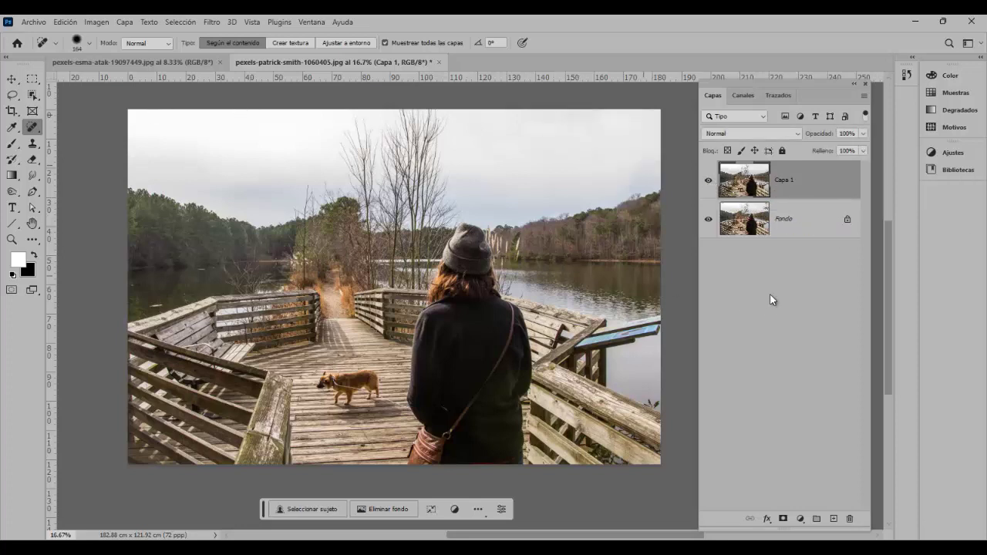
pyautogui.rightClick(34, 128)
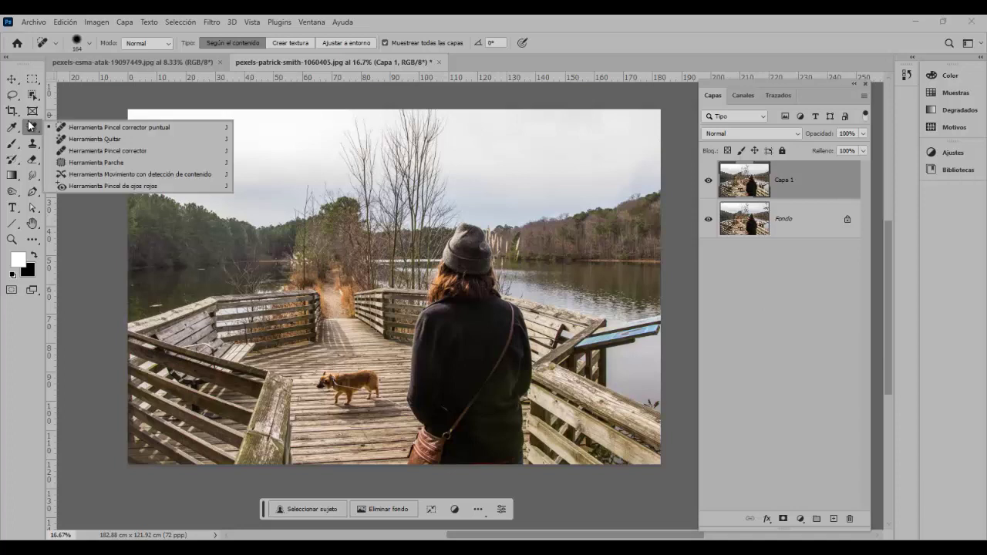
pyautogui.click(101, 139)
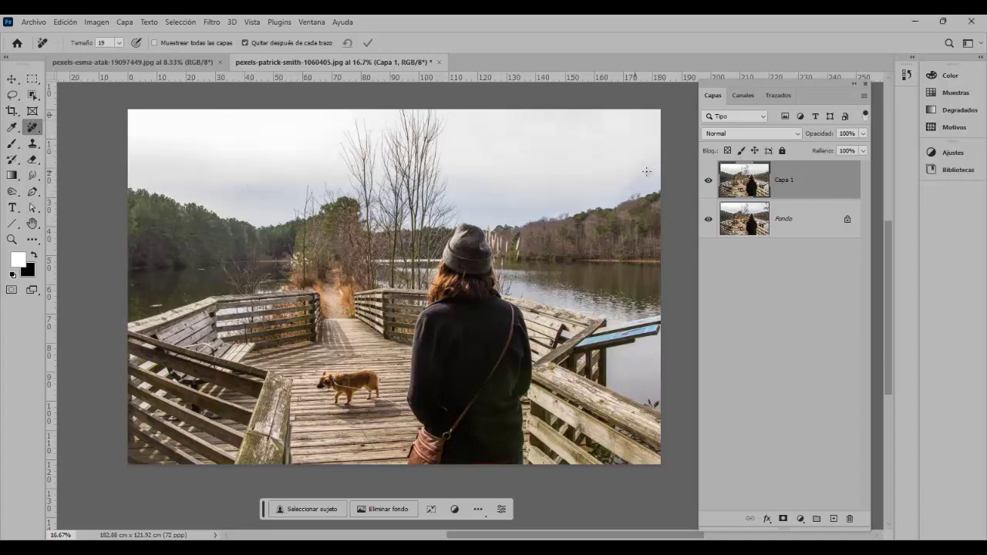
pyautogui.rightClick(32, 128)
pyautogui.click(80, 126)
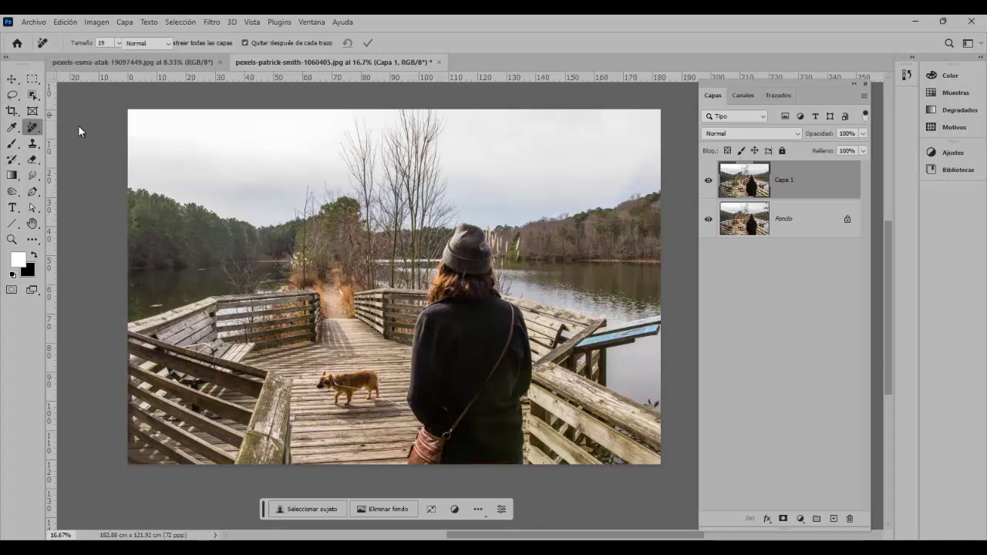
pyautogui.rightClick(36, 133)
pyautogui.click(93, 127)
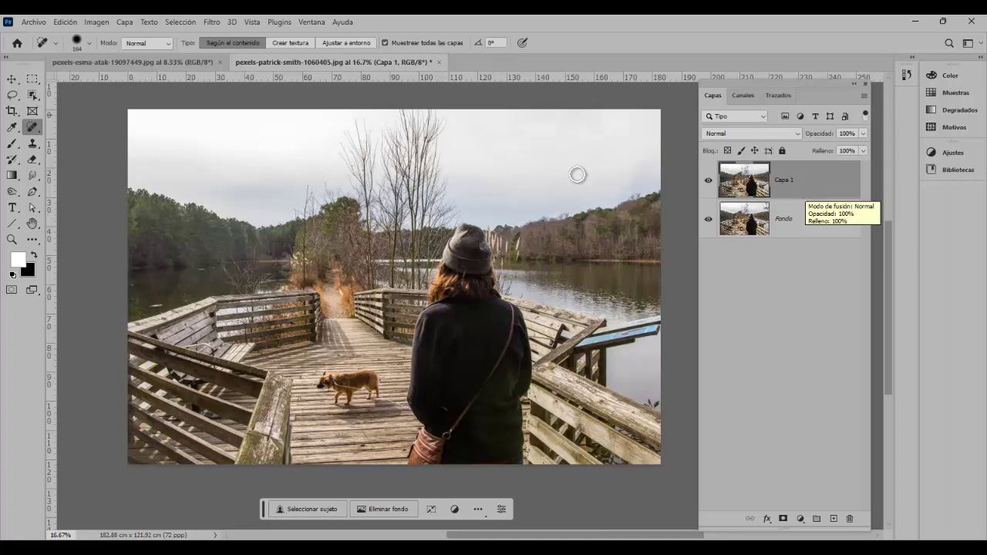
# Add a Levels adjustment layer above the retouched layer and move its settings clear of the photo
pyautogui.click(800, 519)
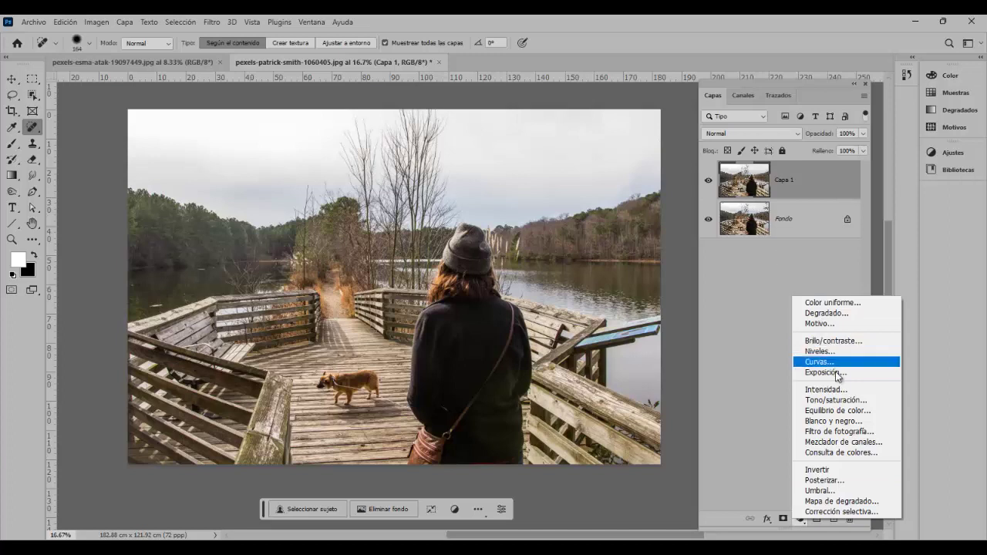
pyautogui.click(817, 351)
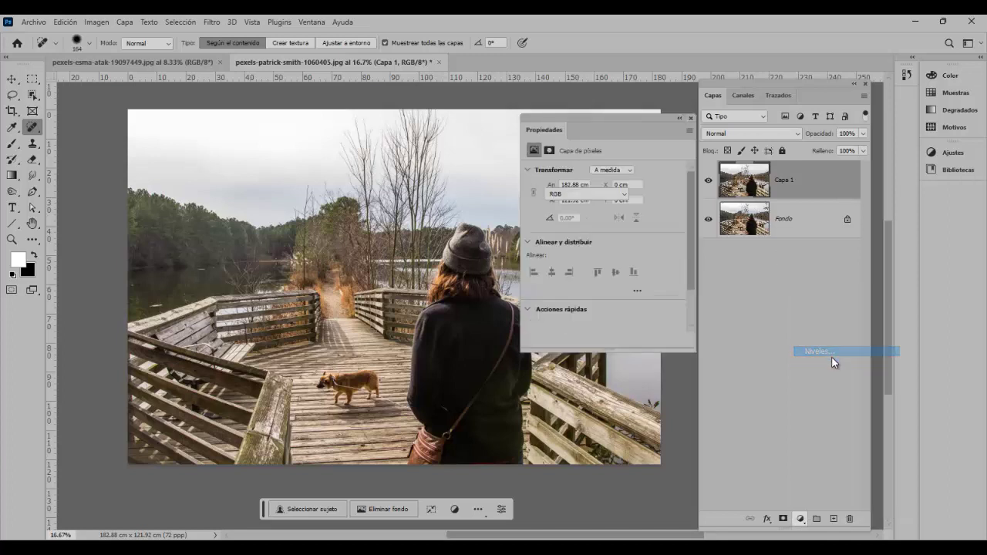
pyautogui.moveTo(622, 115); pyautogui.dragTo(696, 86)
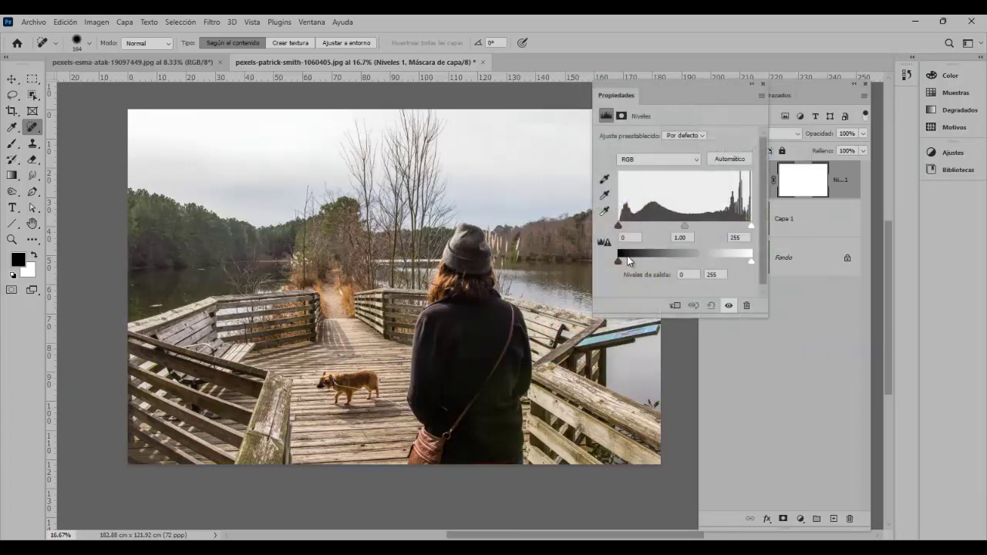
pyautogui.moveTo(617, 225); pyautogui.dragTo(610, 226)
pyautogui.moveTo(753, 228); pyautogui.dragTo(751, 225)
pyautogui.moveTo(625, 224)
pyautogui.mouseDown()
pyautogui.moveTo(641, 225)
pyautogui.moveTo(610, 227)
pyautogui.mouseUp()
# Raise the black output level of the Levels adjustment to 57 and compare the photo with and without it
pyautogui.moveTo(619, 262); pyautogui.dragTo(681, 280)
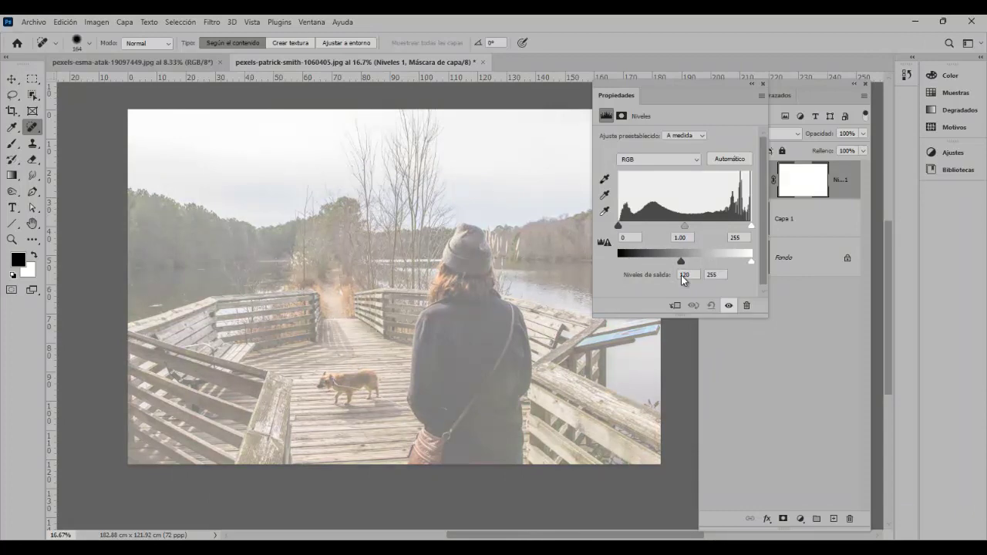
pyautogui.moveTo(664, 275)
pyautogui.mouseDown()
pyautogui.moveTo(632, 276)
pyautogui.moveTo(649, 279)
pyautogui.mouseUp()
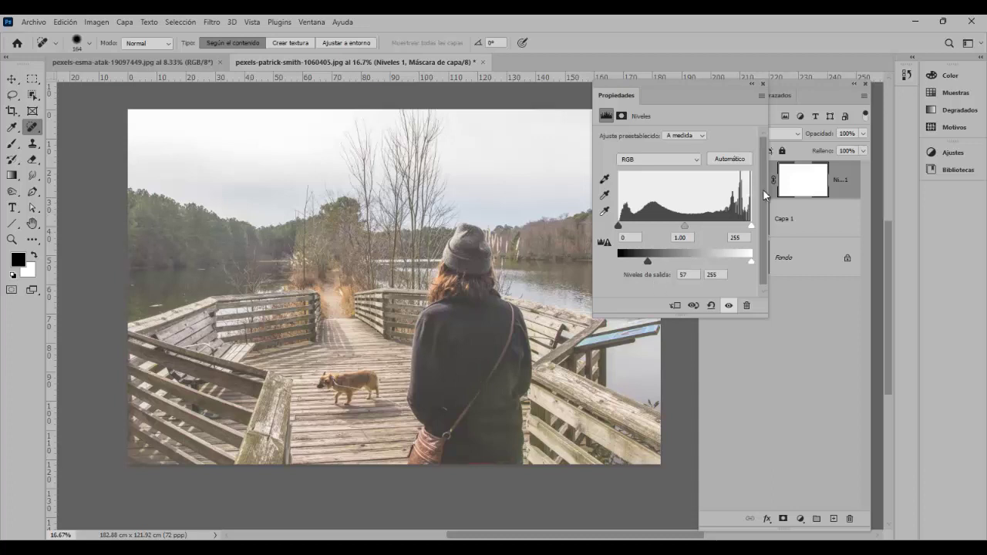
pyautogui.click(763, 84)
pyautogui.click(708, 183)
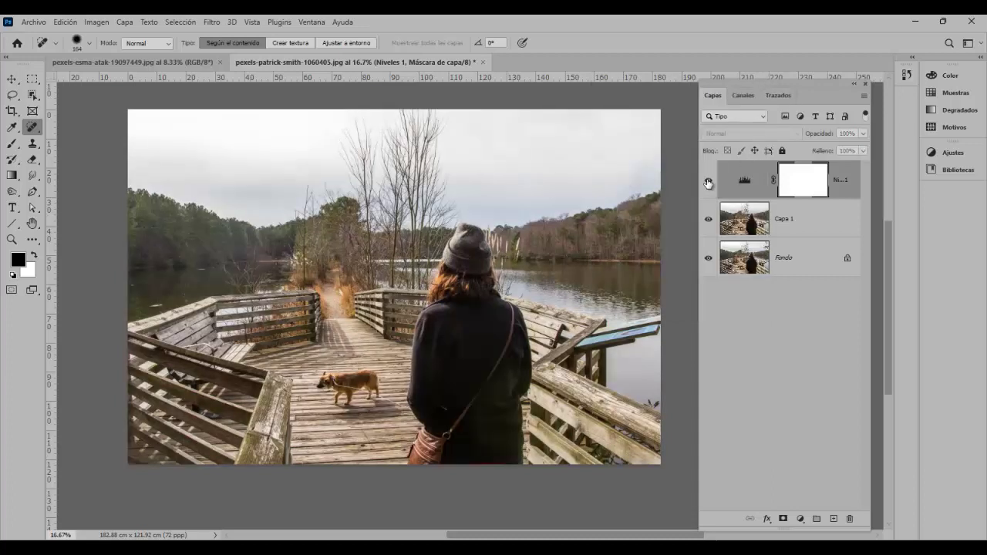
pyautogui.click(707, 182)
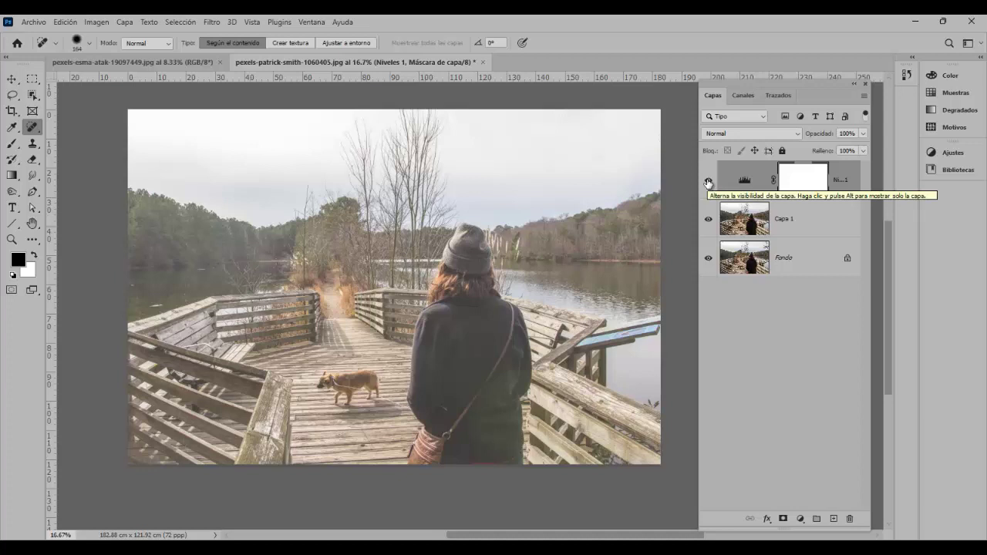
# Add a Brightness/Contrast adjustment layer with contrast -33 and compare the photo with and without it
pyautogui.click(799, 520)
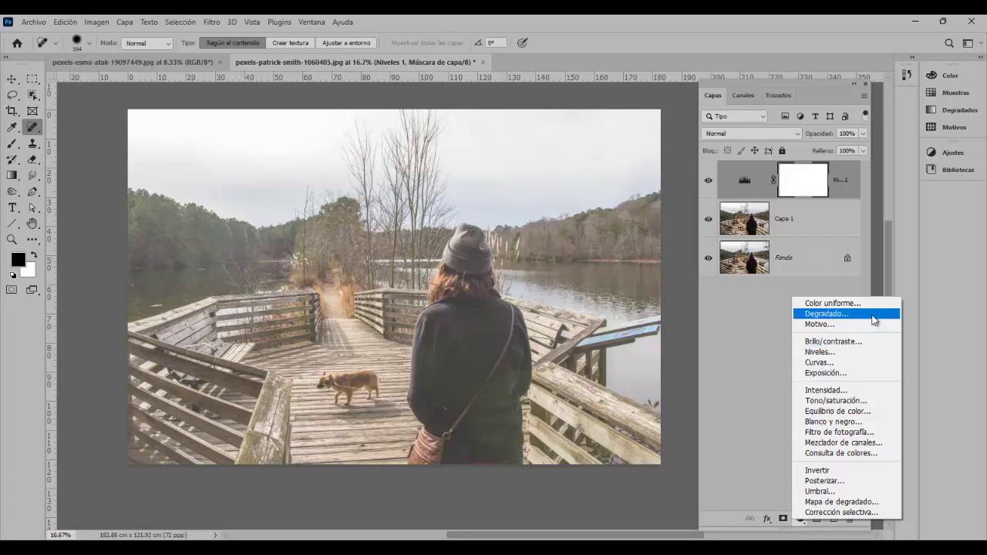
pyautogui.click(867, 345)
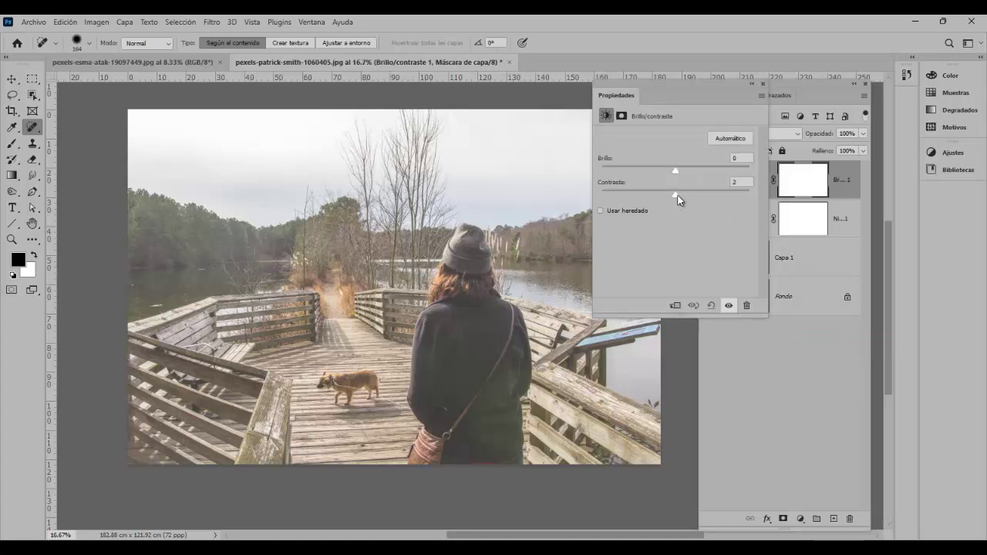
pyautogui.moveTo(675, 203); pyautogui.dragTo(626, 214)
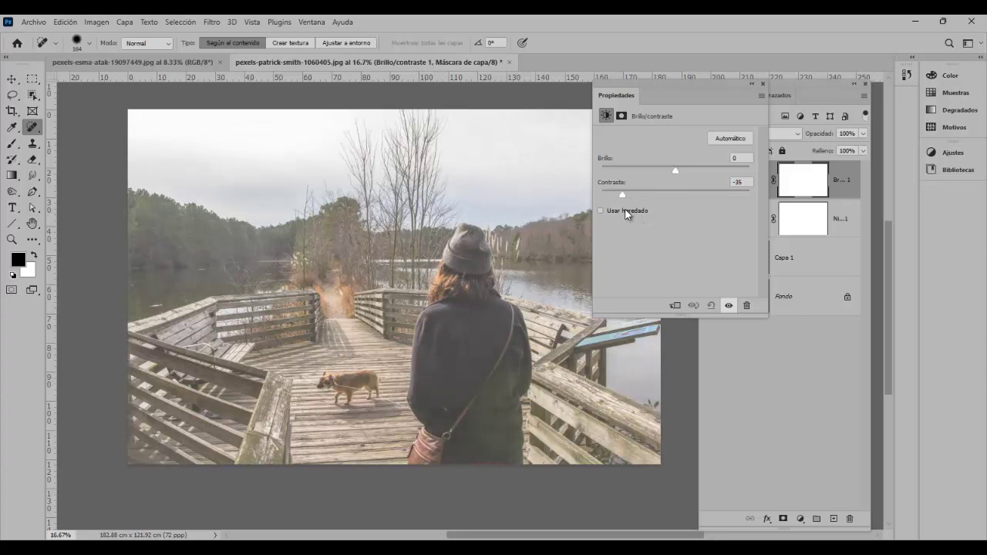
pyautogui.click(727, 306)
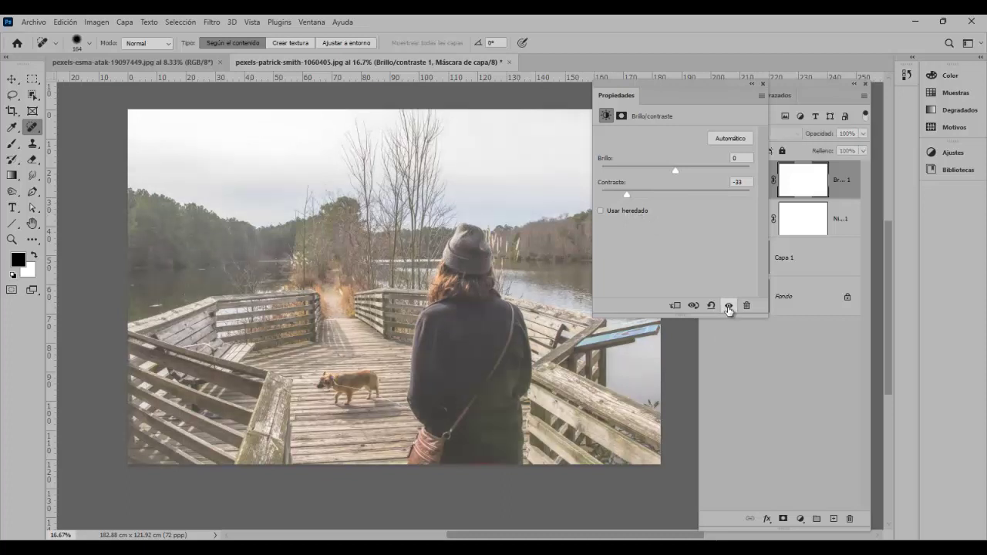
pyautogui.click(728, 305)
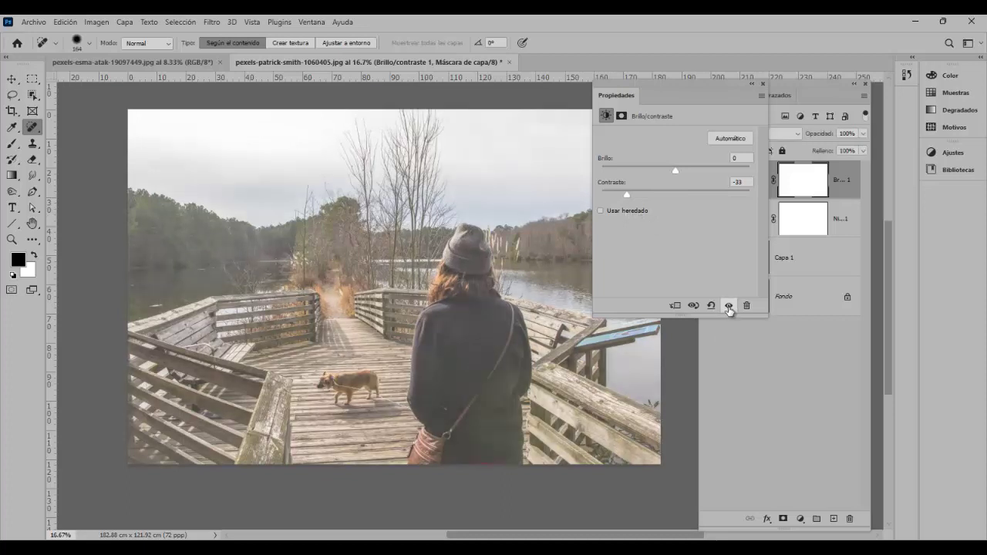
pyautogui.click(761, 85)
pyautogui.click(708, 183)
pyautogui.click(709, 183)
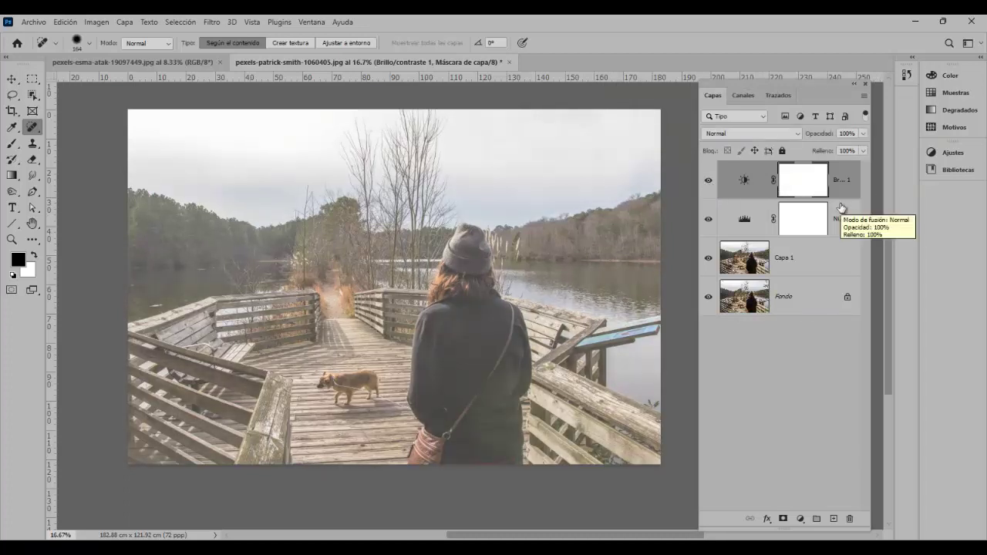
# Add a Hue/Saturation adjustment layer with saturation -17 and compare the photo with and without it
pyautogui.click(801, 519)
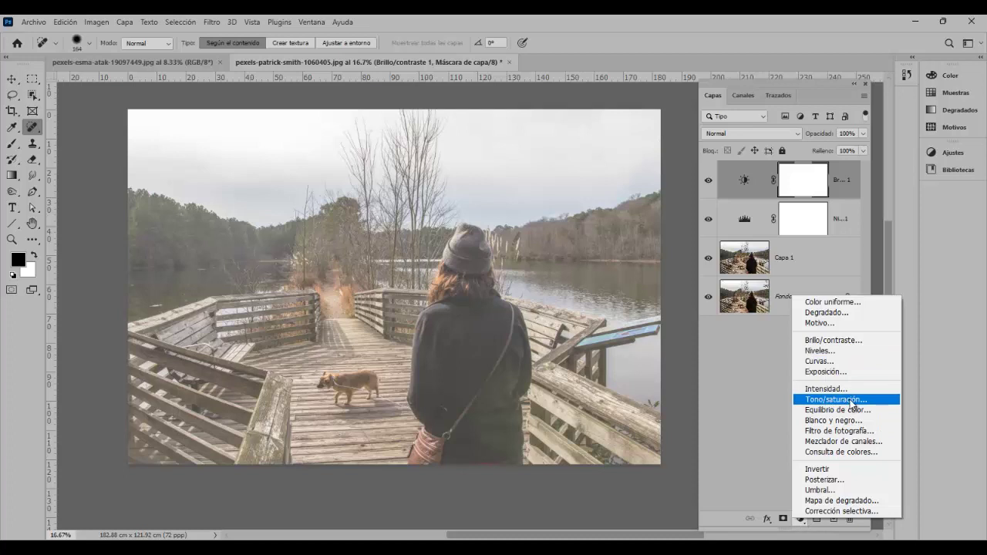
pyautogui.click(849, 401)
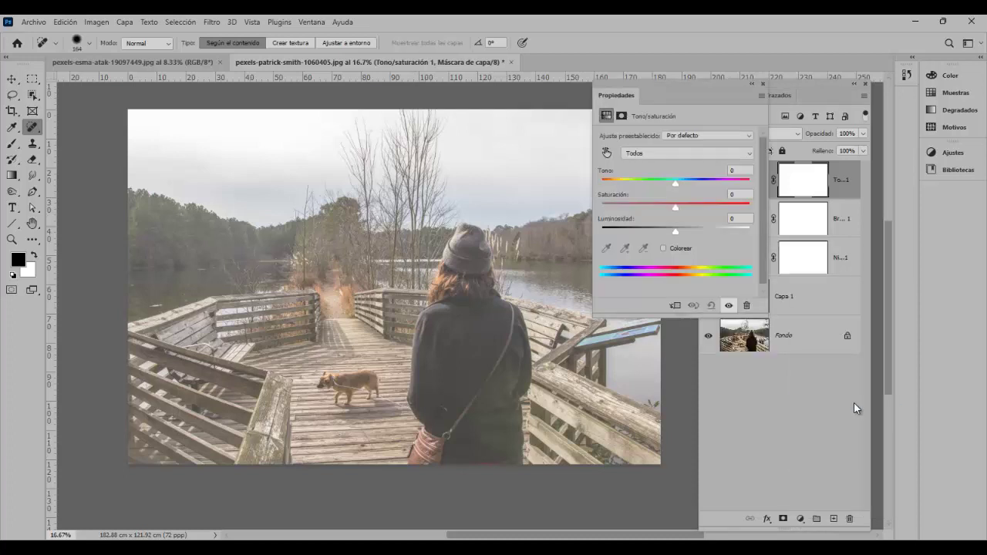
pyautogui.moveTo(677, 207); pyautogui.dragTo(655, 217)
pyautogui.moveTo(673, 216); pyautogui.dragTo(663, 209)
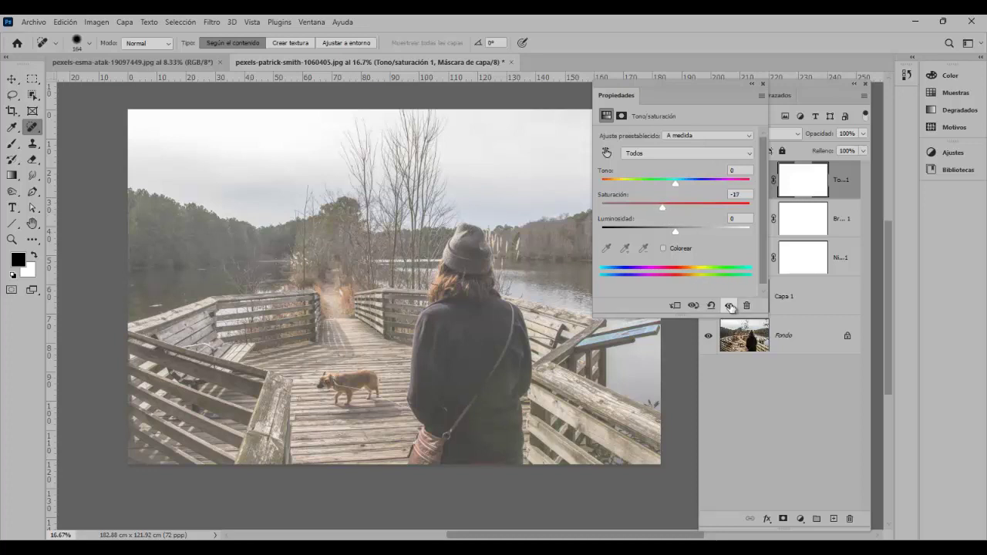
pyautogui.click(728, 305)
pyautogui.click(728, 305)
pyautogui.click(729, 305)
pyautogui.click(728, 305)
# Lower the Hue/Saturation layer's saturation slightly further and check its effect by toggling the layer's visibility
pyautogui.moveTo(662, 213); pyautogui.dragTo(655, 212)
pyautogui.click(762, 85)
pyautogui.click(708, 182)
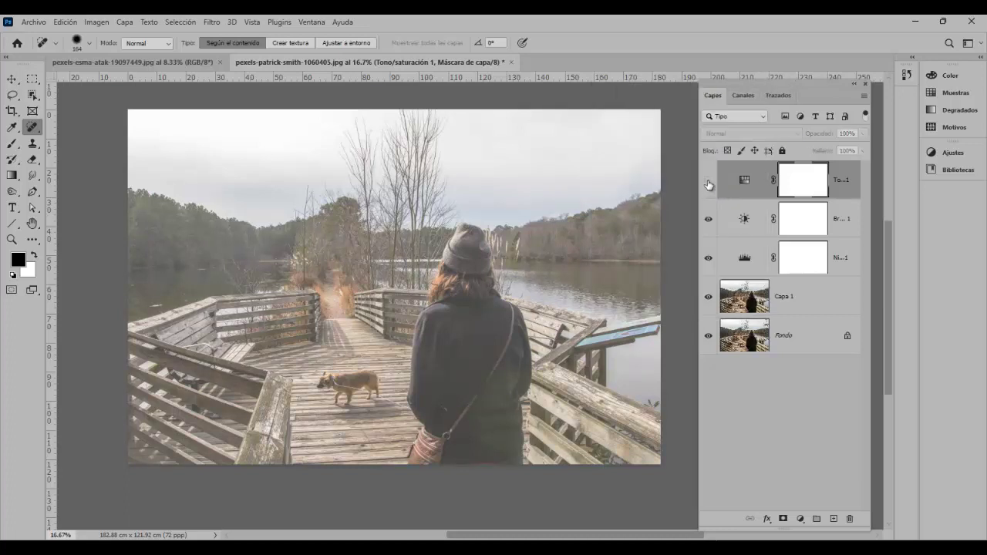
pyautogui.click(707, 182)
pyautogui.click(708, 182)
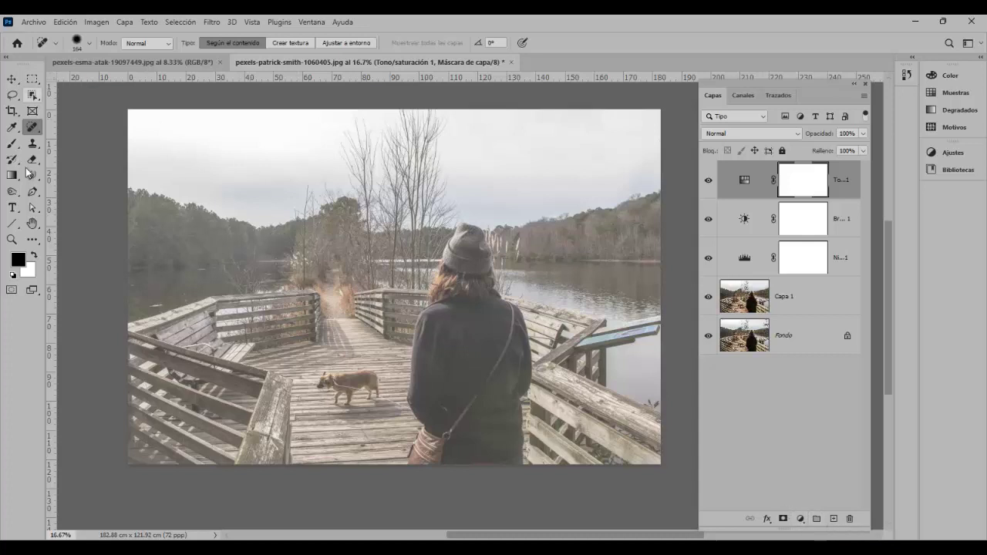
# Add a new layer above the adjustments and render Clouds (Nubes) on it with black as foreground and white as background
pyautogui.click(832, 518)
pyautogui.press('x')
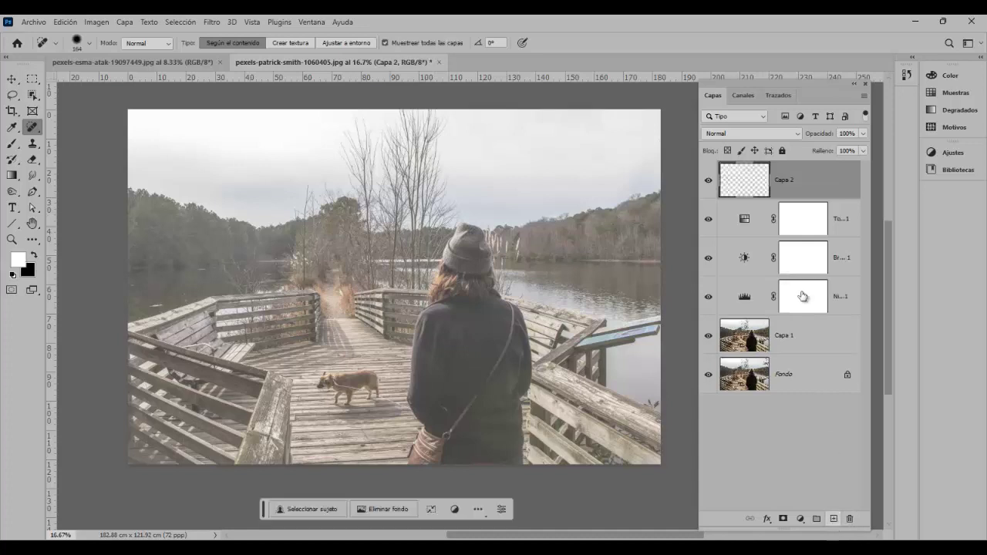
pyautogui.click(35, 257)
pyautogui.click(215, 22)
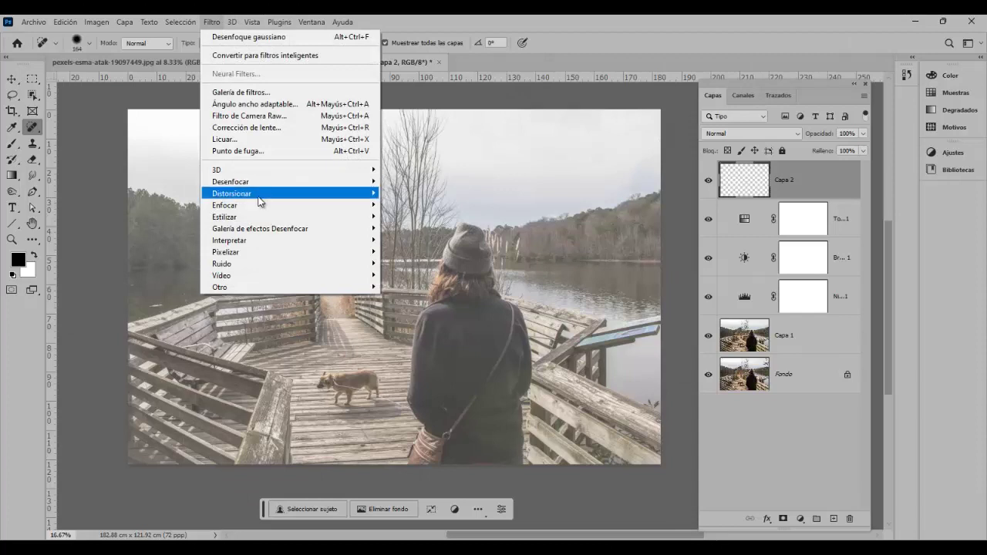
pyautogui.moveTo(251, 244)
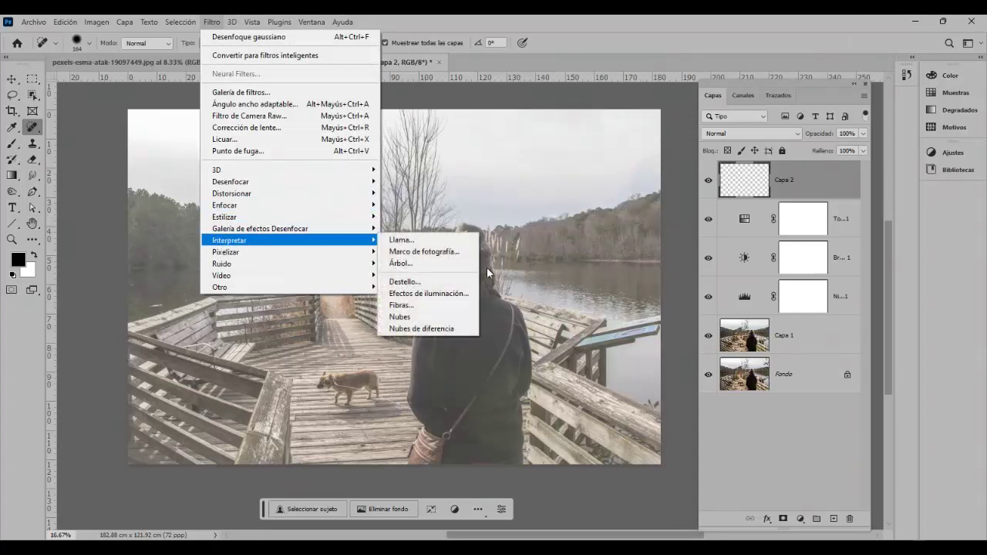
pyautogui.click(400, 317)
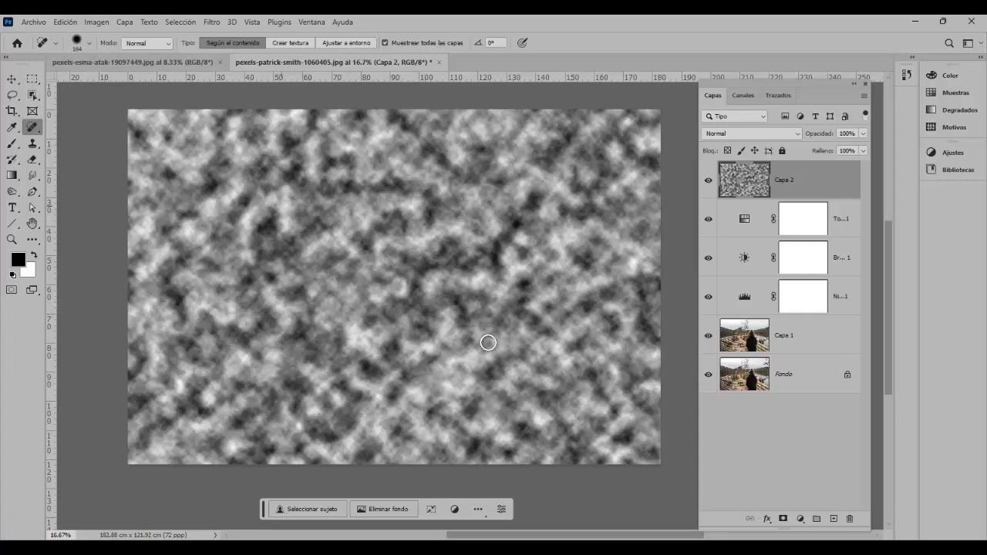
# Switch the Rectangular Marquee from adding to making new selections and clear the two trial selections on the cloud layer
pyautogui.click(33, 80)
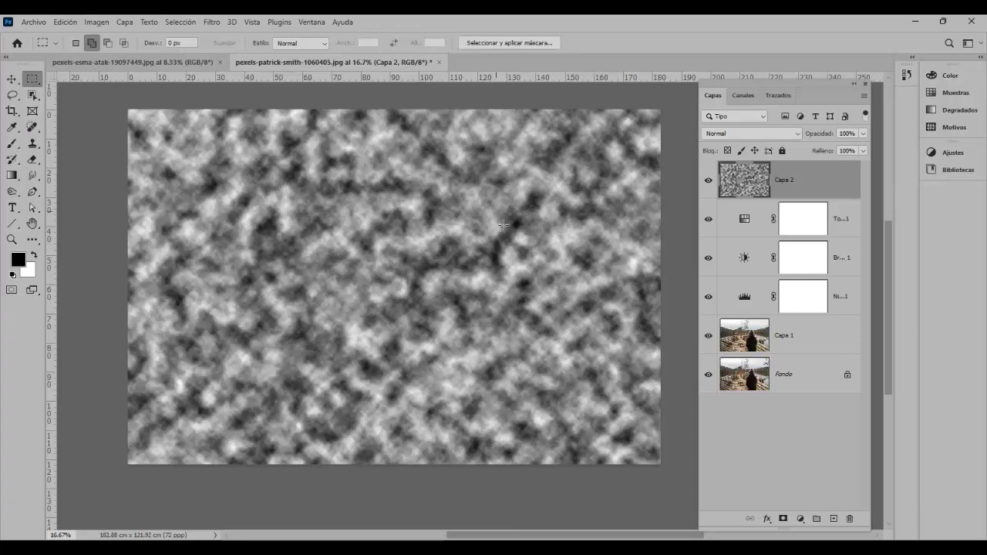
pyautogui.moveTo(495, 212); pyautogui.dragTo(625, 312)
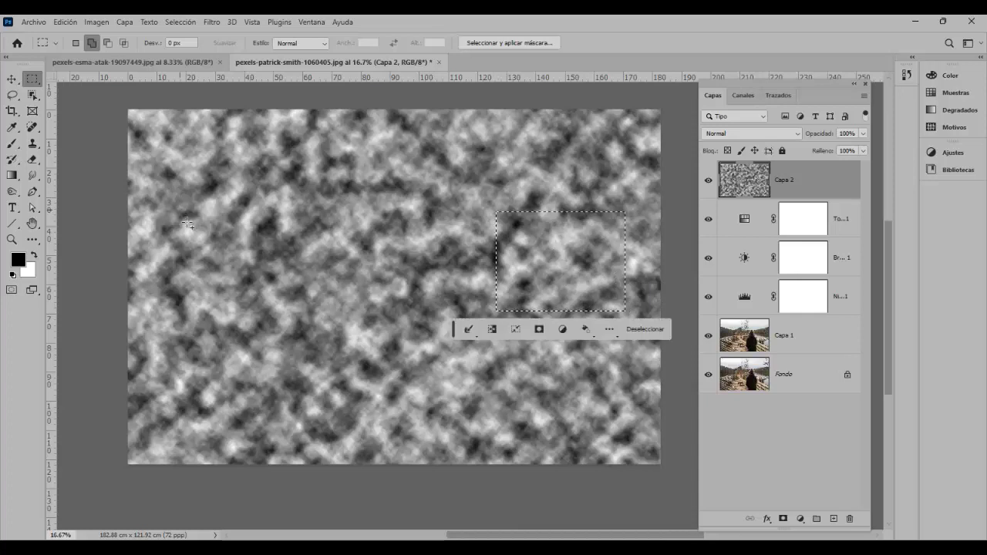
pyautogui.moveTo(182, 213); pyautogui.dragTo(292, 307)
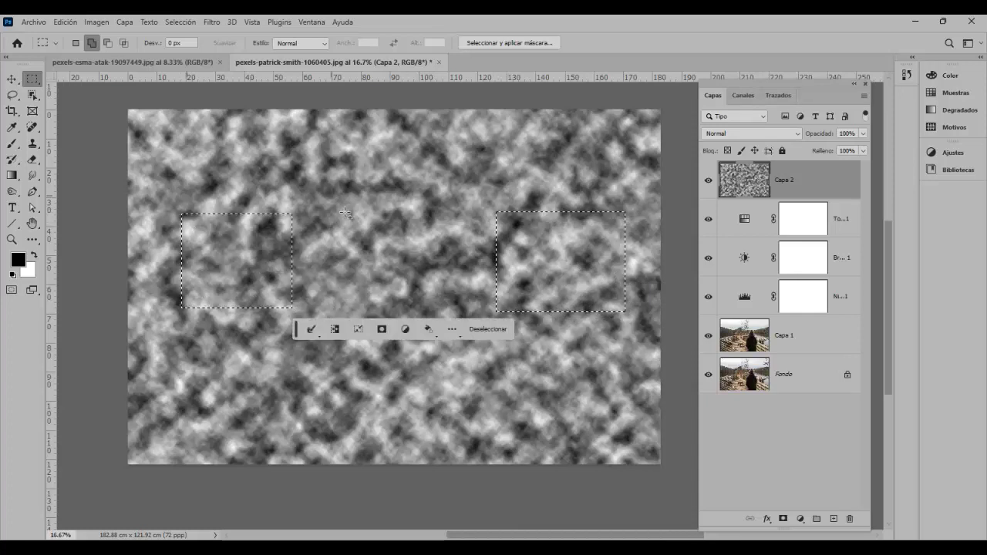
pyautogui.click(75, 43)
pyautogui.click(114, 86)
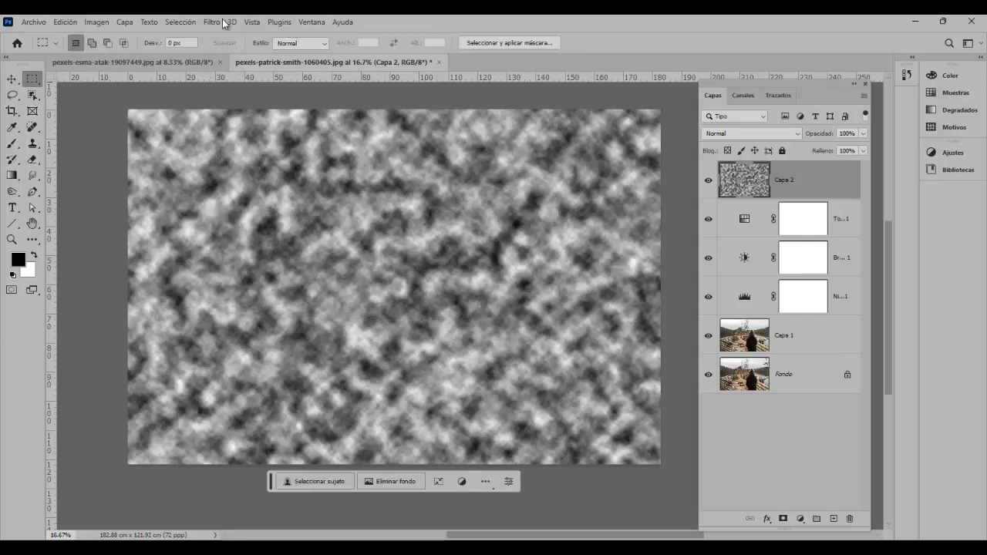
# Render the Clouds filter on the layer two more times to get a different pattern
pyautogui.click(221, 21)
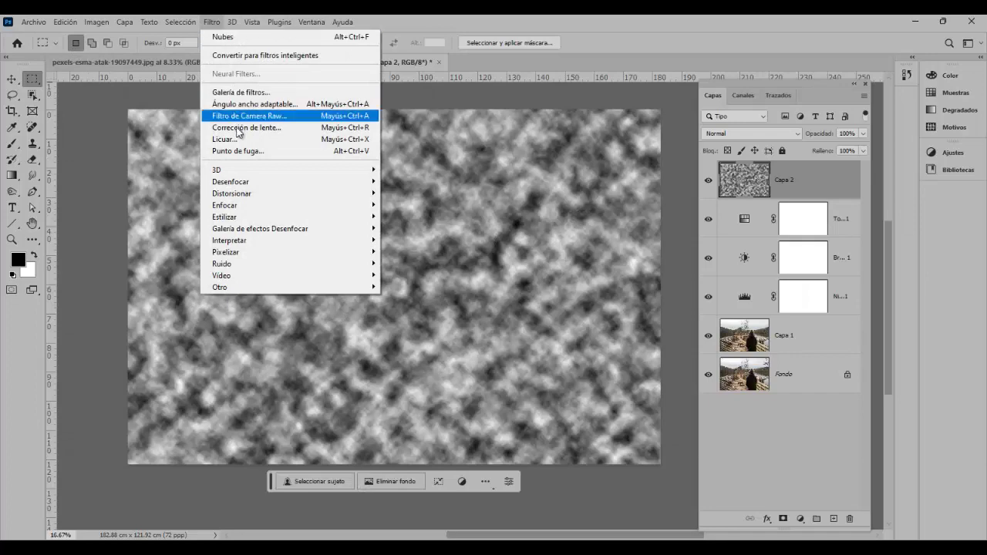
pyautogui.click(231, 38)
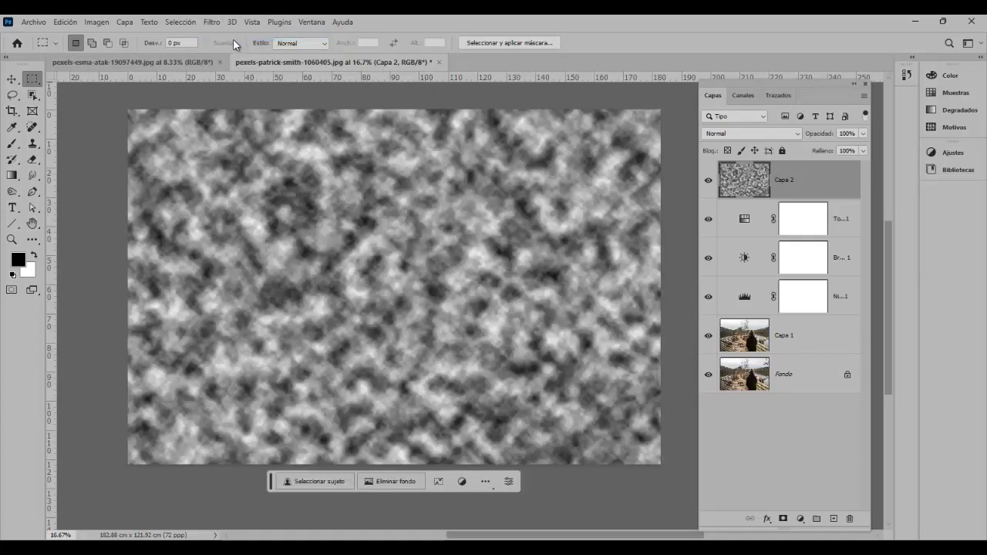
pyautogui.click(211, 22)
pyautogui.moveTo(235, 185)
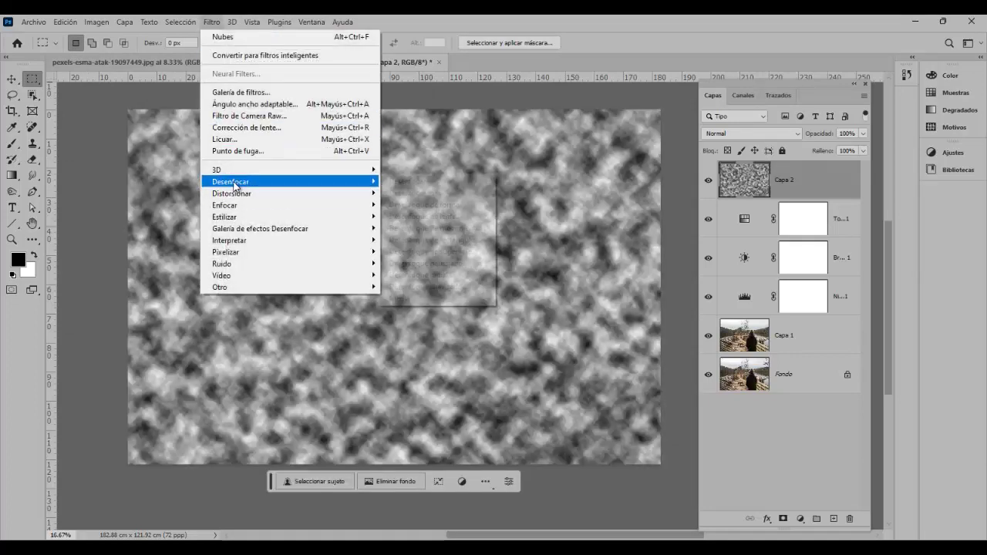
pyautogui.moveTo(245, 240)
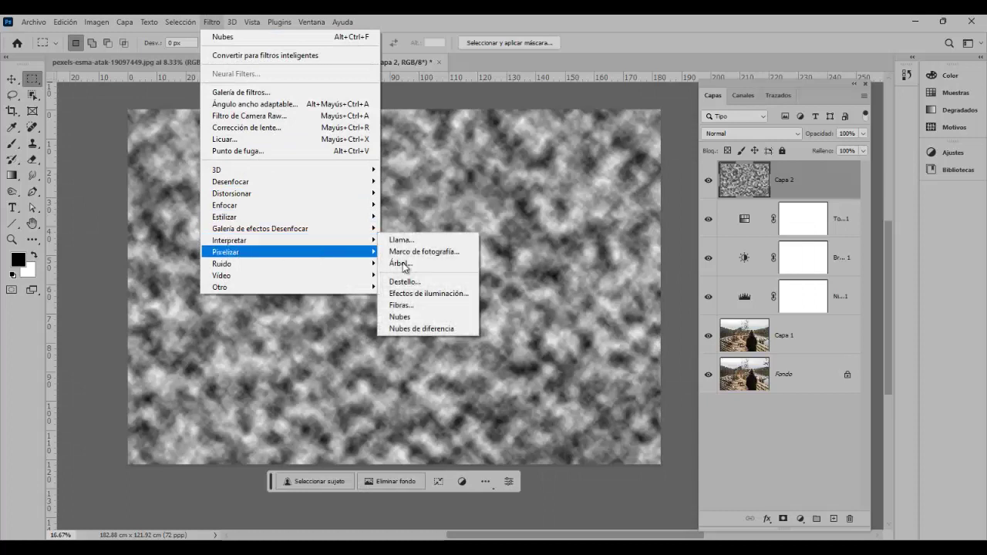
pyautogui.click(414, 316)
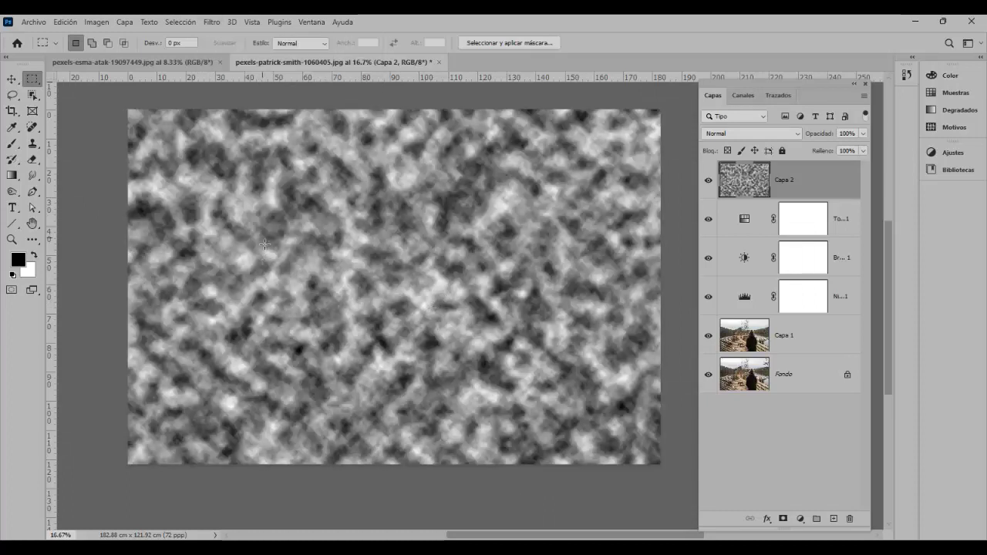
# Copy a rectangular piece of the clouds, about 50 by 32 cm, to a new layer and hide the full cloud layer
pyautogui.moveTo(263, 238); pyautogui.dragTo(409, 331)
pyautogui.moveTo(380, 296); pyautogui.dragTo(380, 284)
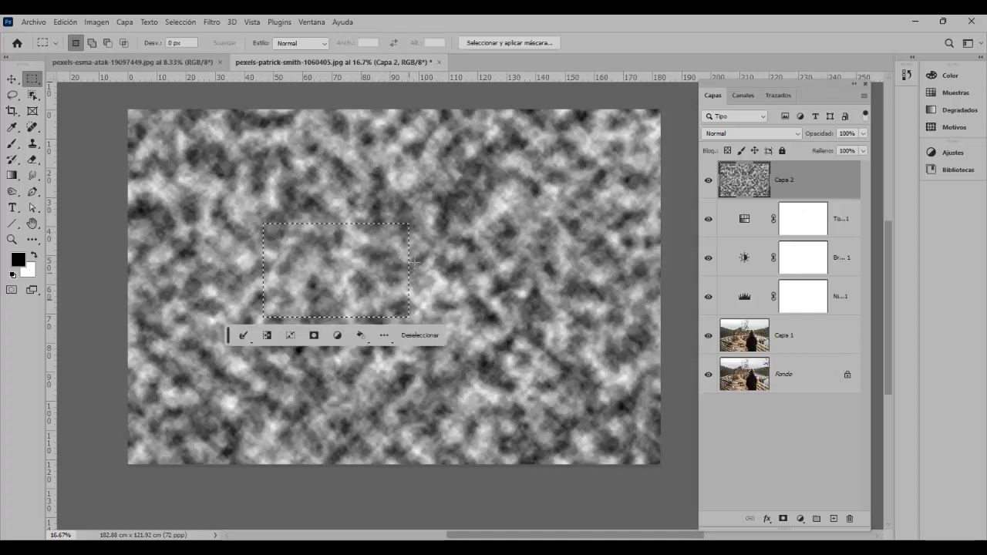
pyautogui.hotkey('ctrl', 'j')
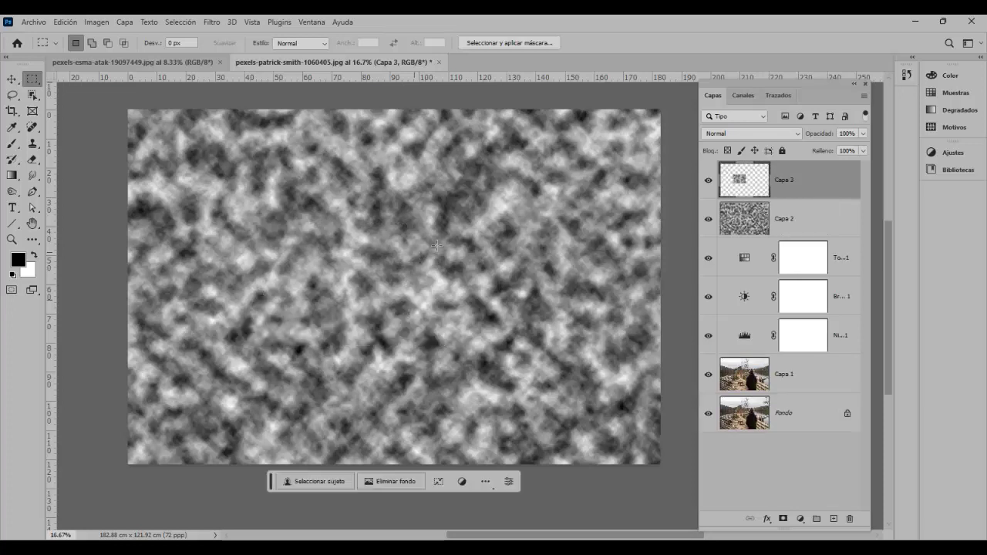
pyautogui.click(814, 233)
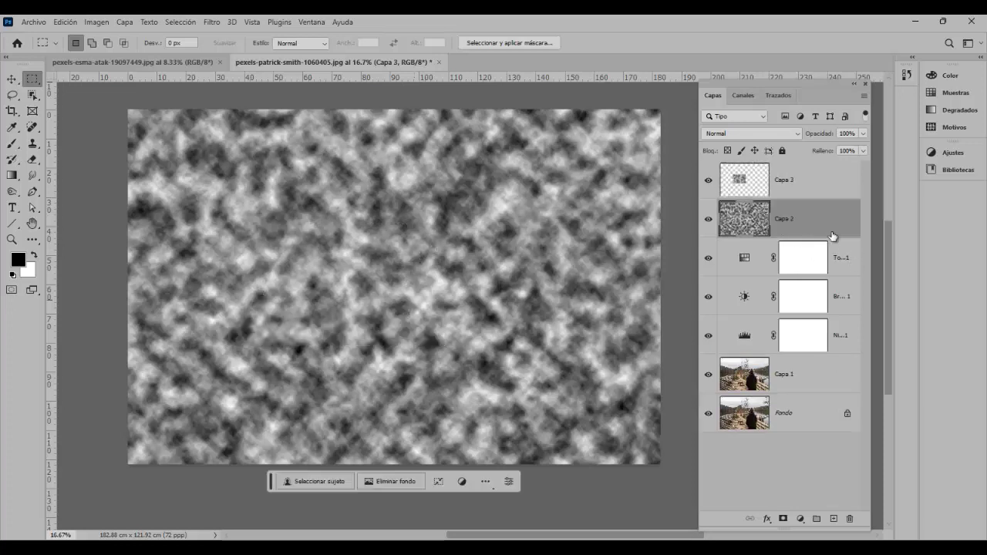
pyautogui.click(708, 221)
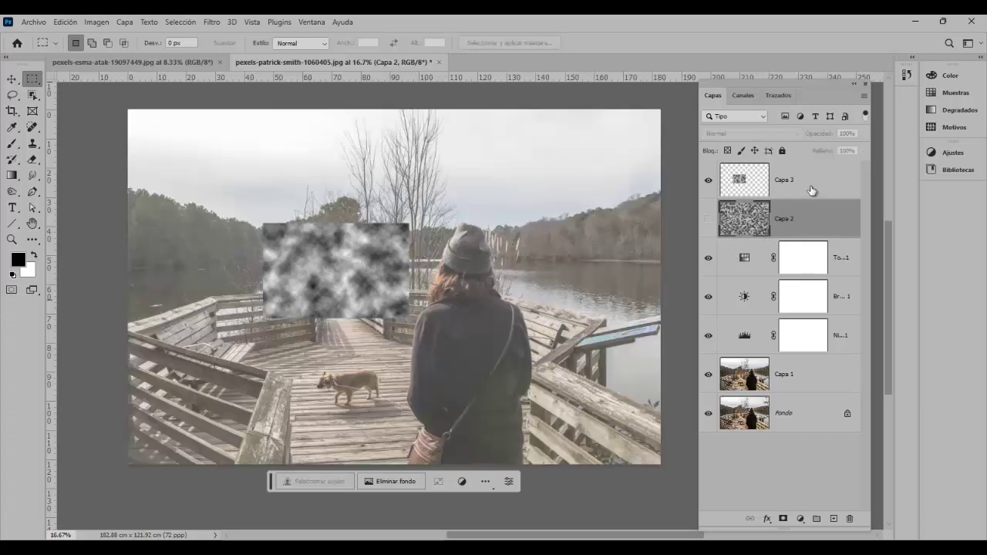
pyautogui.click(824, 188)
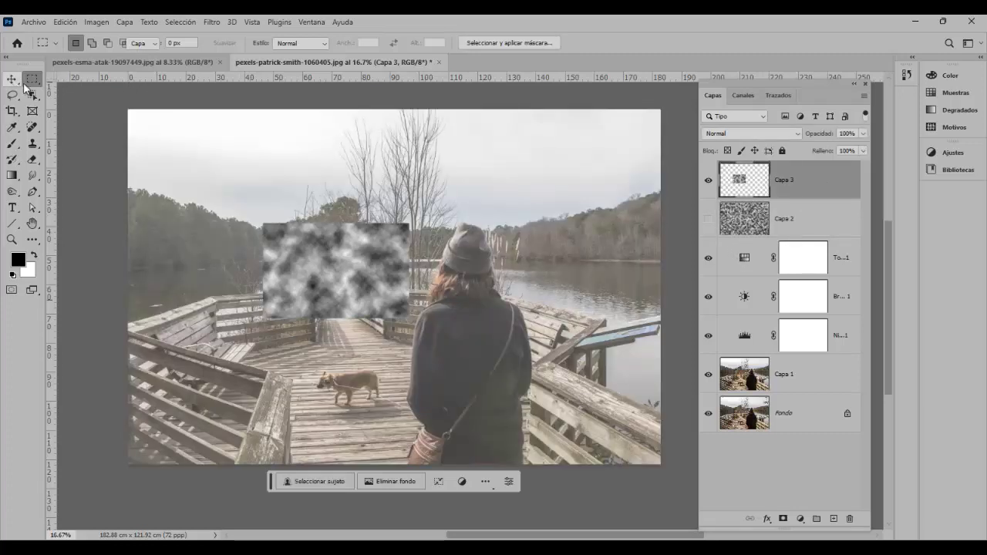
# Move the cloud piece to the image's upper-left corner and scale it to about 426% so it covers the whole photo
pyautogui.click(12, 78)
pyautogui.moveTo(319, 275); pyautogui.dragTo(185, 171)
pyautogui.press('ctrl')
pyautogui.hotkey('ctrl', 't')
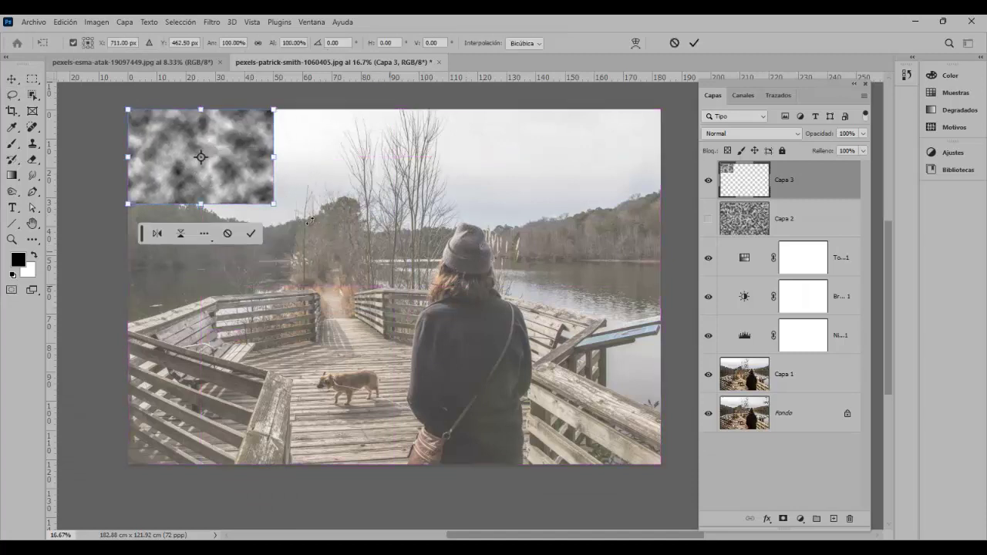
pyautogui.moveTo(276, 203); pyautogui.dragTo(736, 508)
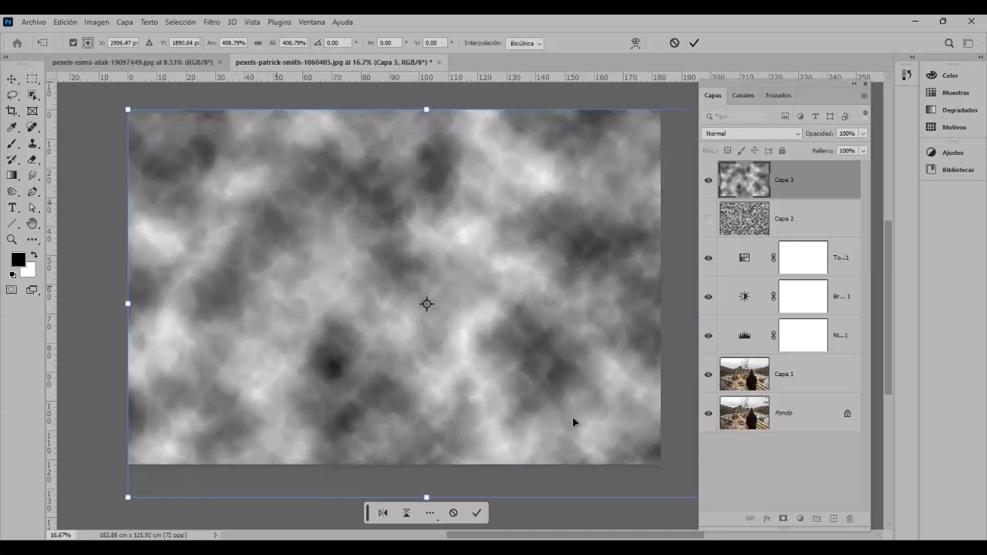
pyautogui.moveTo(119, 100); pyautogui.dragTo(94, 82)
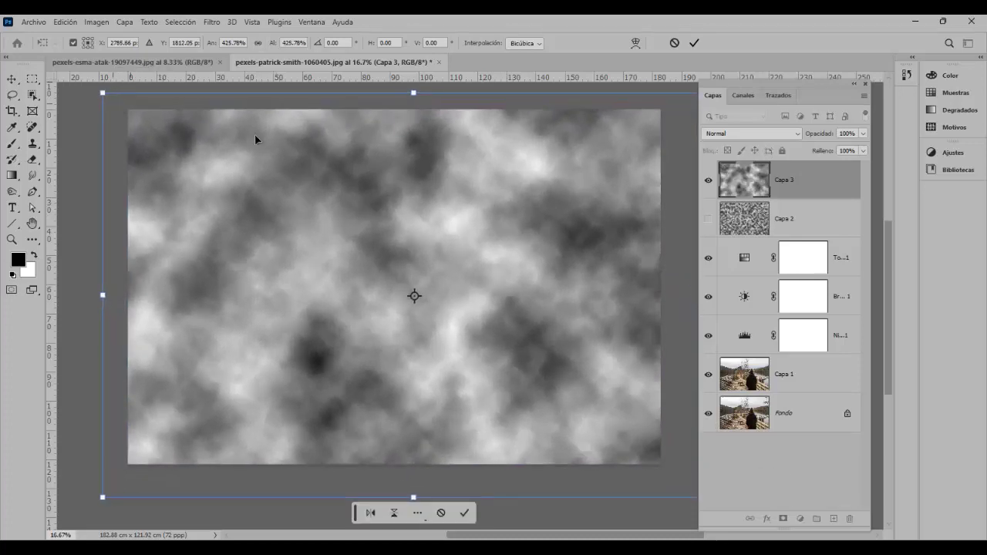
pyautogui.press('Return')
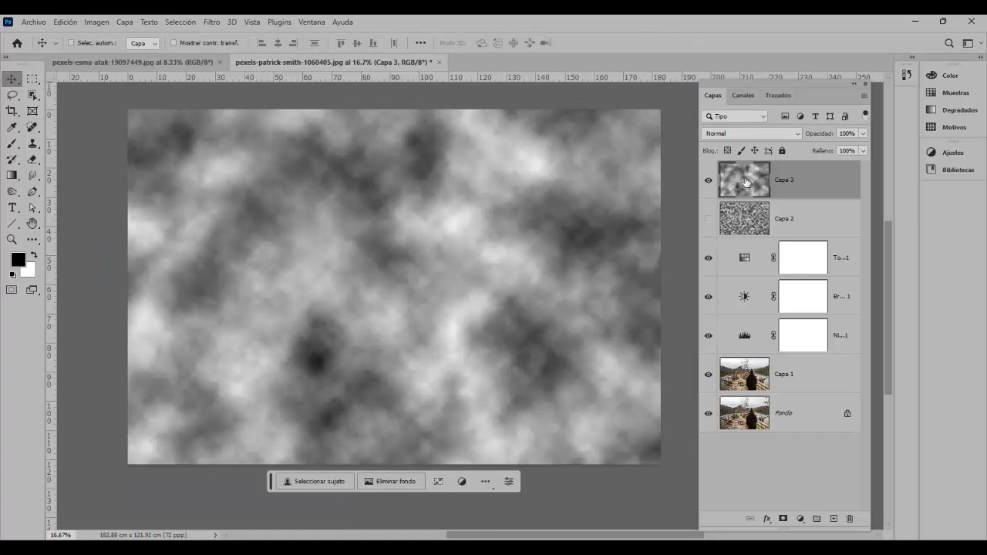
# Set the enlarged cloud layer's blend mode to Trama and soften it with a Gaussian Blur of about 98.5 pixels
pyautogui.click(798, 135)
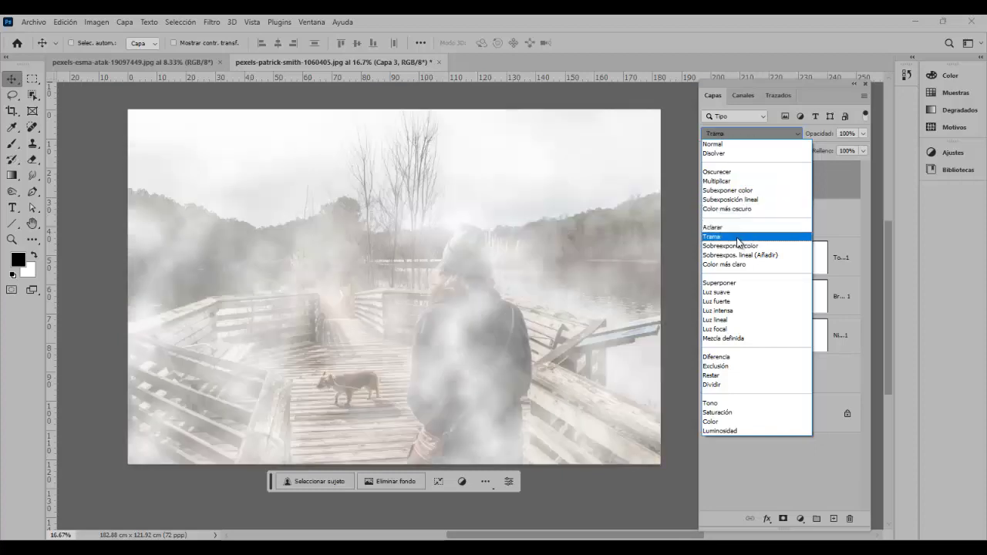
pyautogui.click(737, 236)
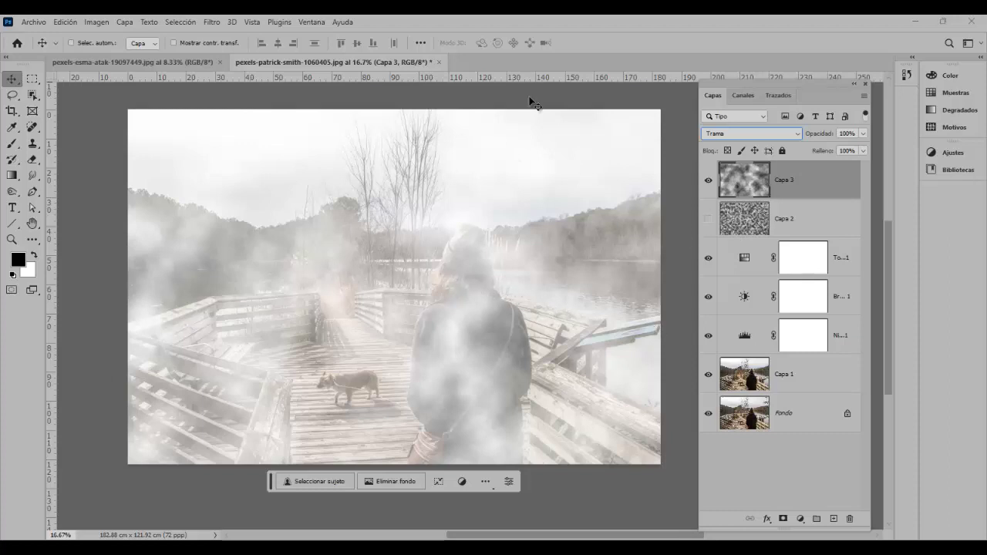
pyautogui.click(219, 25)
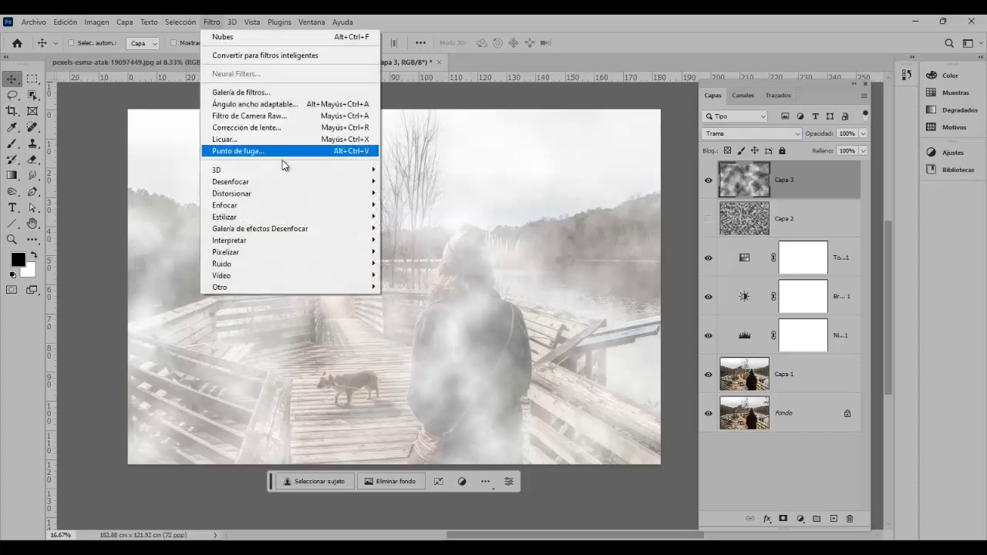
pyautogui.moveTo(269, 184)
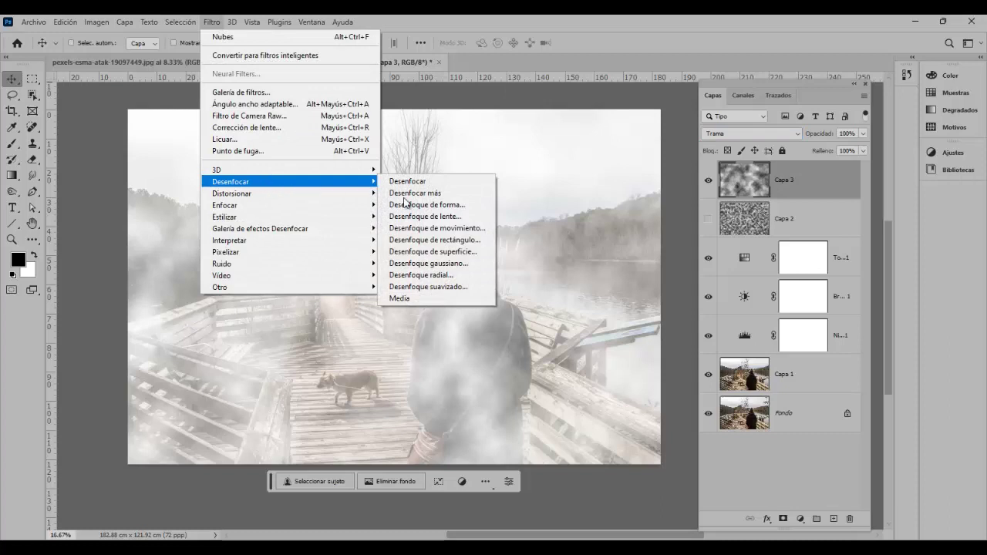
pyautogui.click(447, 263)
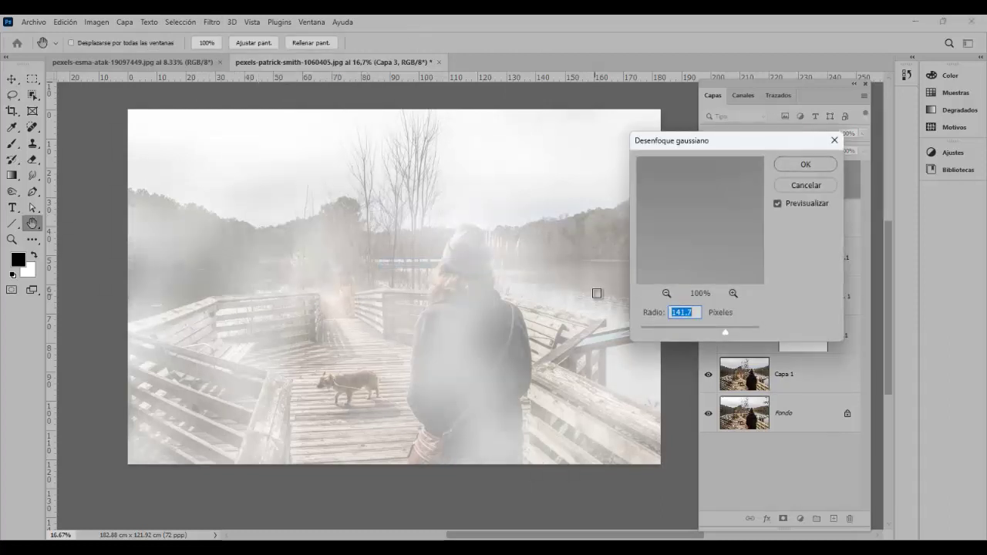
pyautogui.click(717, 333)
pyautogui.click(668, 333)
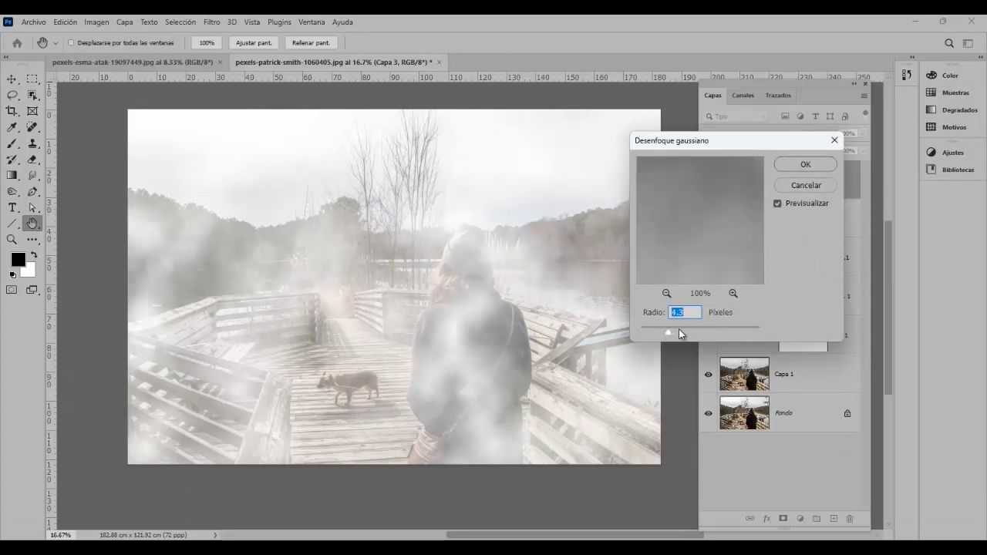
pyautogui.click(675, 331)
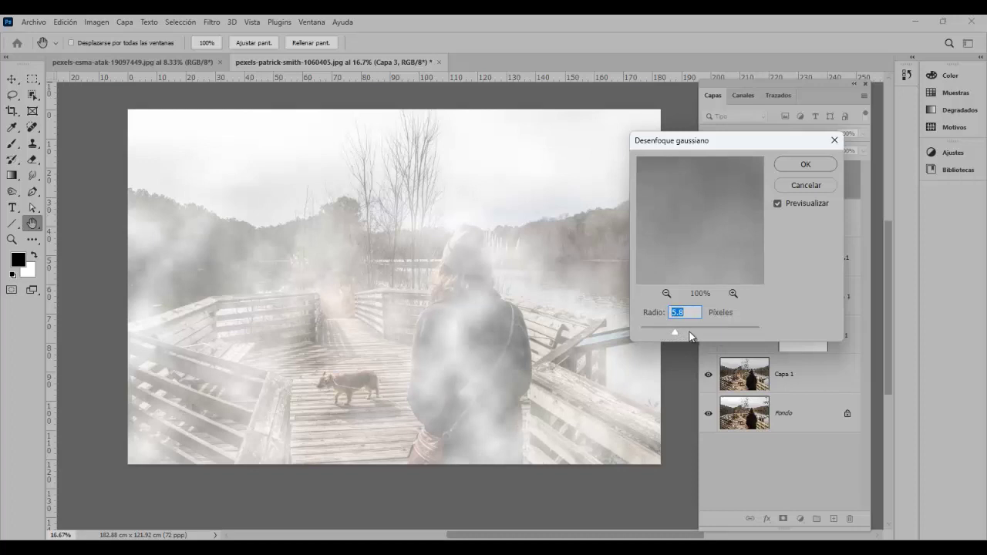
pyautogui.click(684, 332)
pyautogui.click(716, 330)
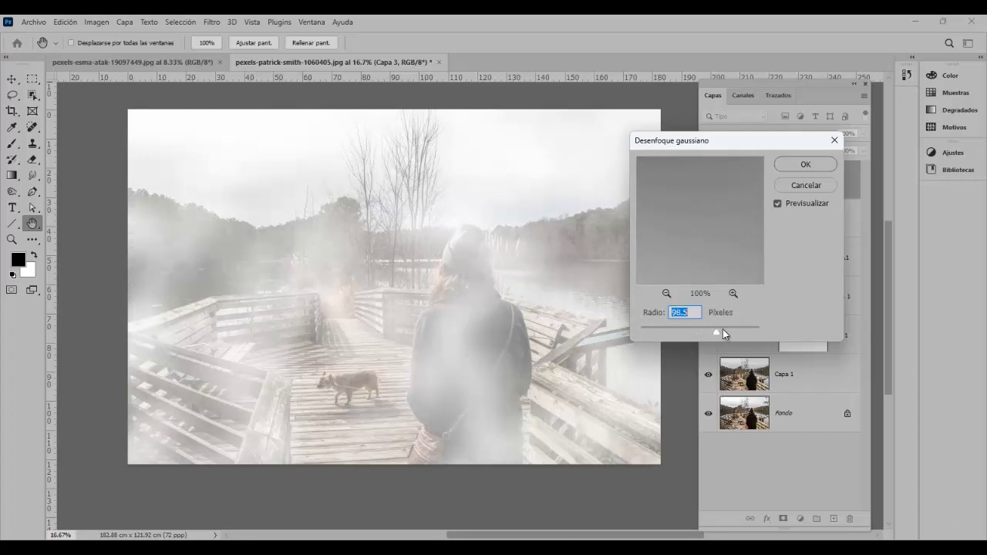
pyautogui.moveTo(720, 330); pyautogui.dragTo(717, 330)
pyautogui.click(811, 166)
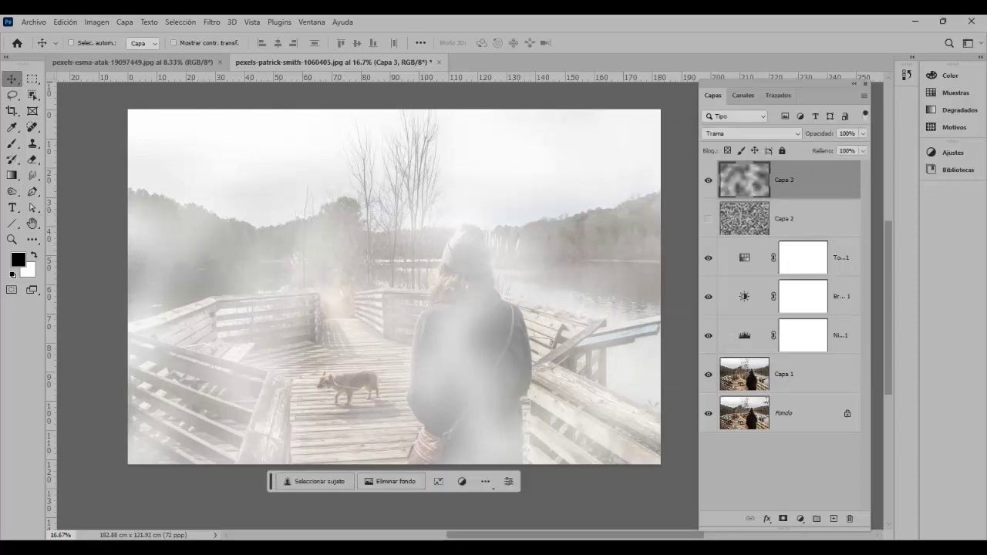
# Add a layer mask to the fog layer and choose the Circular difuso brush from Pinceles generales for painting on it
pyautogui.click(782, 518)
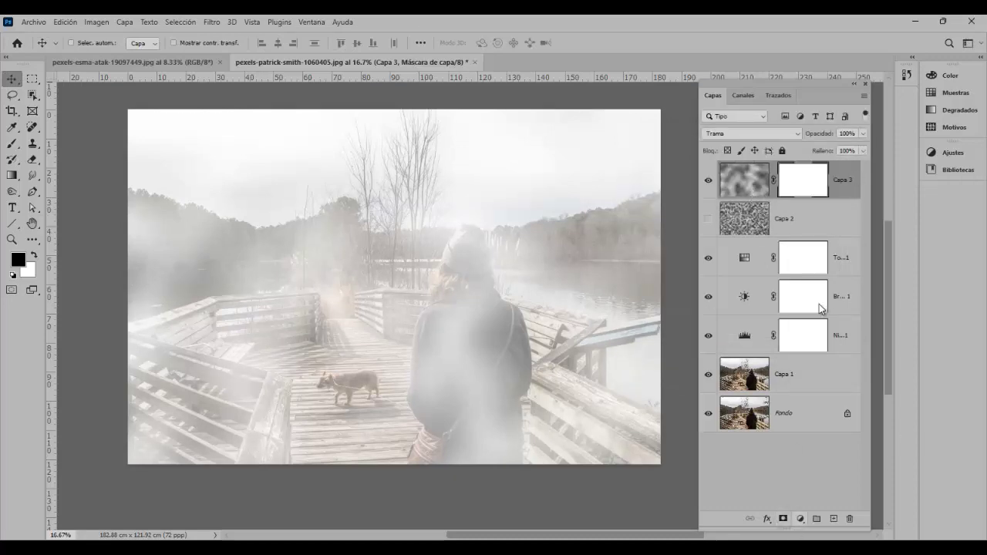
pyautogui.click(12, 143)
pyautogui.rightClick(208, 177)
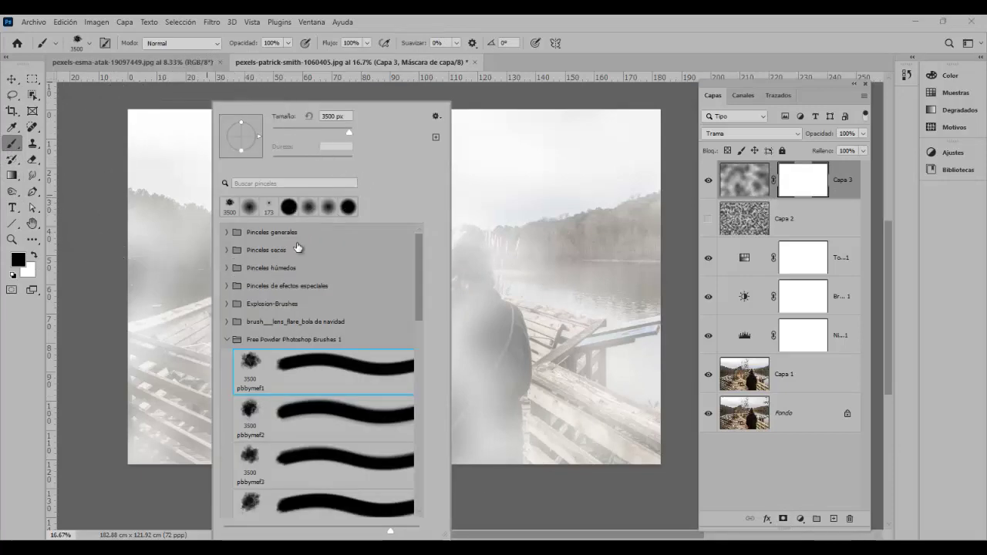
pyautogui.click(230, 232)
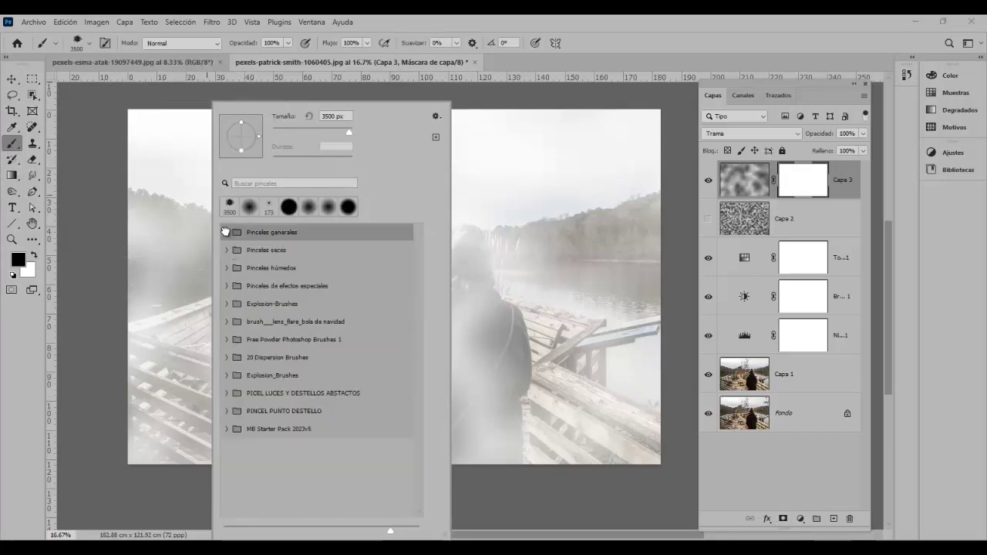
pyautogui.click(226, 232)
pyautogui.click(251, 262)
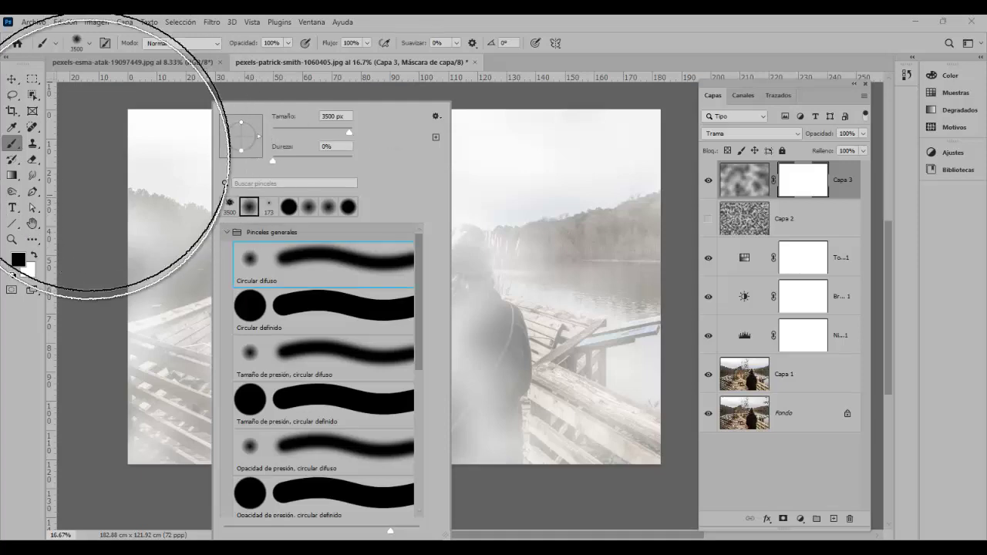
# Set the brush size to 1484 px and paint black on the fog layer's mask over the woman and the dog
pyautogui.click(348, 130)
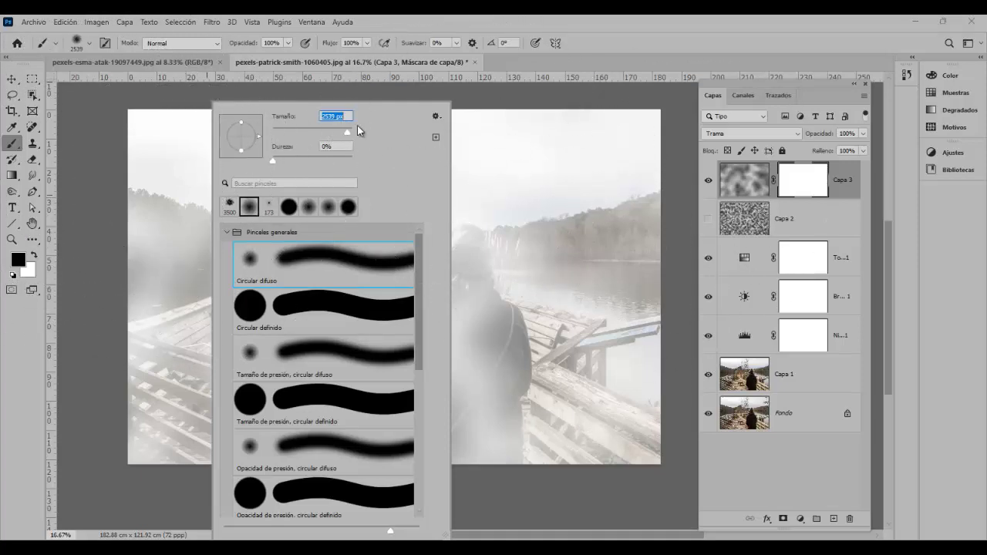
pyautogui.click(794, 191)
pyautogui.moveTo(449, 411)
pyautogui.mouseDown()
pyautogui.moveTo(473, 421)
pyautogui.moveTo(457, 501)
pyautogui.moveTo(466, 404)
pyautogui.moveTo(451, 439)
pyautogui.moveTo(451, 271)
pyautogui.mouseUp()
pyautogui.moveTo(465, 343)
pyautogui.mouseDown()
pyautogui.moveTo(489, 502)
pyautogui.moveTo(516, 378)
pyautogui.moveTo(549, 485)
pyautogui.moveTo(524, 496)
pyautogui.moveTo(436, 422)
pyautogui.moveTo(361, 389)
pyautogui.moveTo(423, 473)
pyautogui.moveTo(456, 391)
pyautogui.moveTo(421, 326)
pyautogui.moveTo(458, 469)
pyautogui.moveTo(473, 419)
pyautogui.moveTo(465, 301)
pyautogui.moveTo(470, 345)
pyautogui.moveTo(511, 347)
pyautogui.moveTo(504, 496)
pyautogui.moveTo(456, 540)
pyautogui.mouseUp()
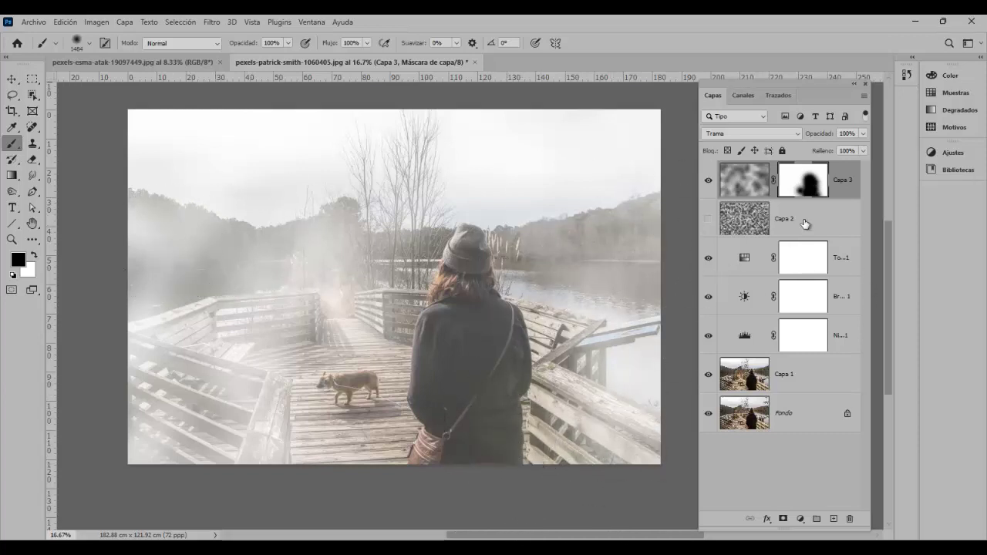
# Lower the opacity of the fog layer Capa 3 to 61% and compare the photo with and without it
pyautogui.click(708, 182)
pyautogui.click(708, 183)
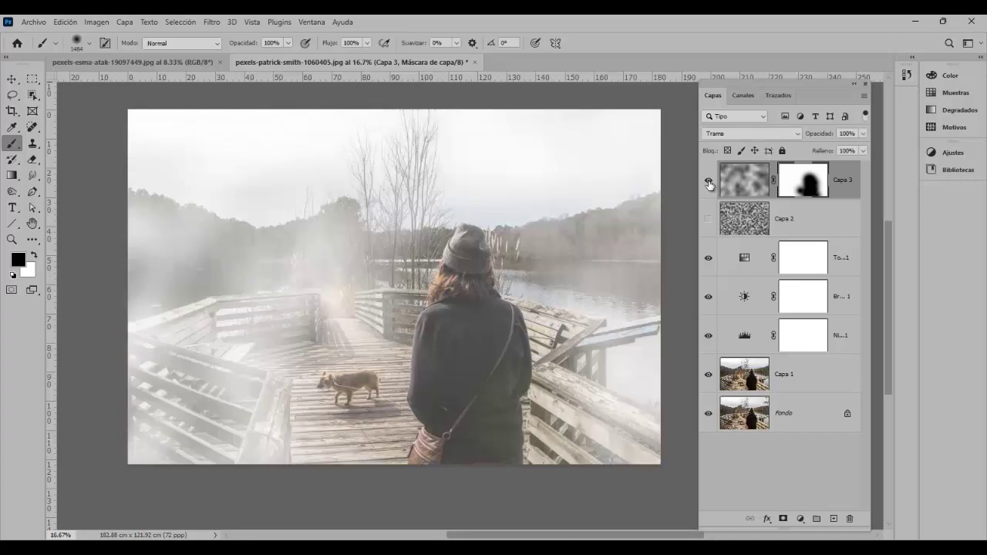
pyautogui.click(708, 182)
pyautogui.click(709, 182)
pyautogui.click(740, 182)
pyautogui.click(862, 134)
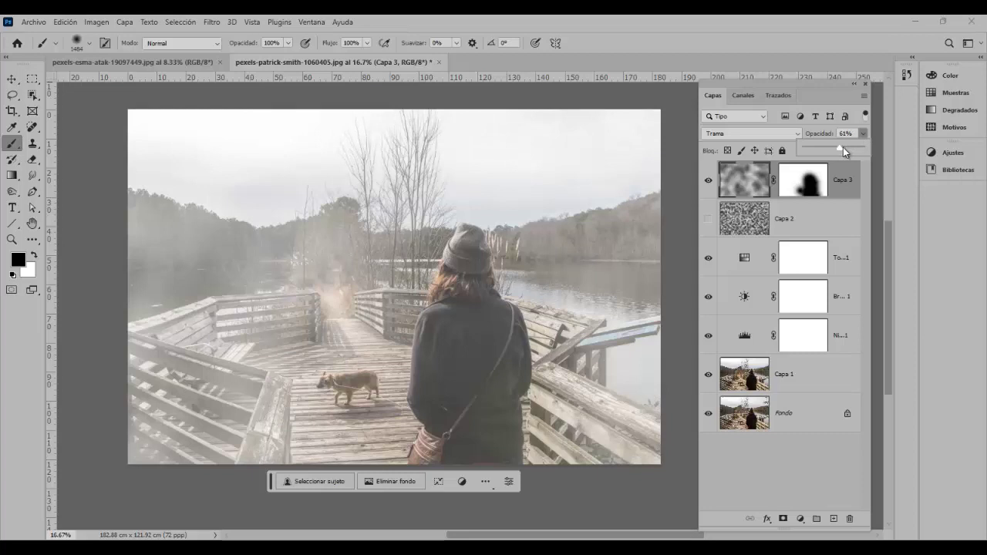
pyautogui.click(709, 181)
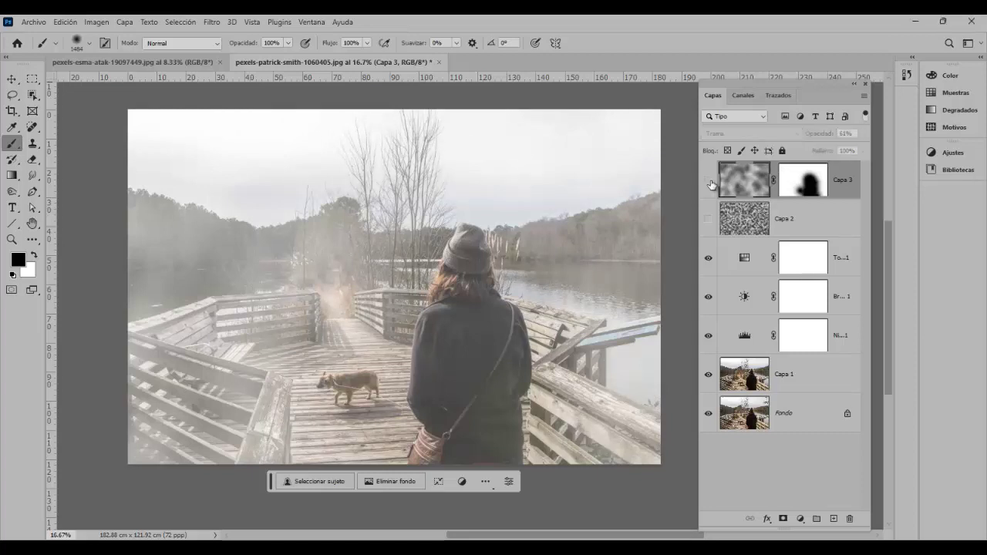
pyautogui.click(709, 181)
pyautogui.click(709, 181)
pyautogui.click(709, 182)
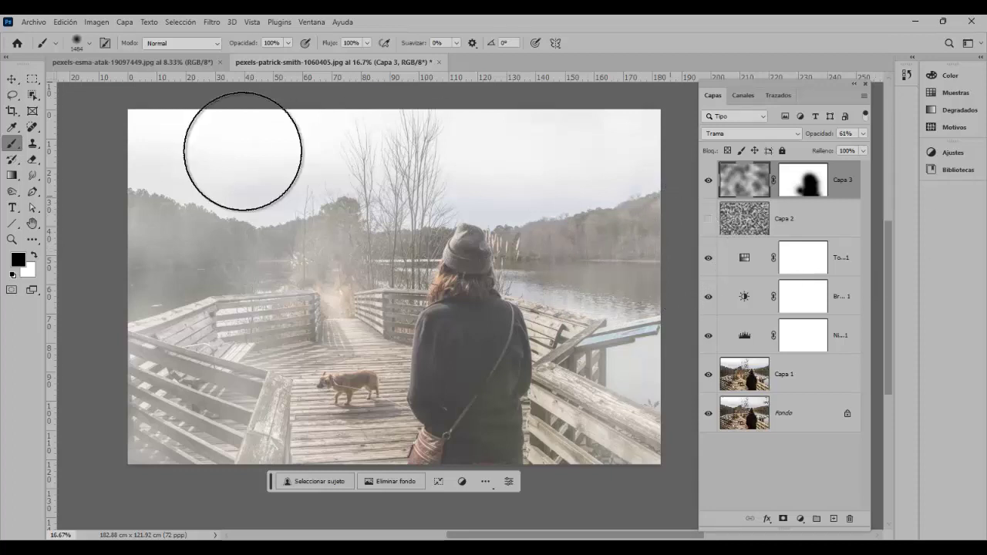
# Choose the 3500 px pbbymef1 brush from the Free Powder Photoshop Brushes 1 set for the Pincel tool
pyautogui.rightClick(23, 149)
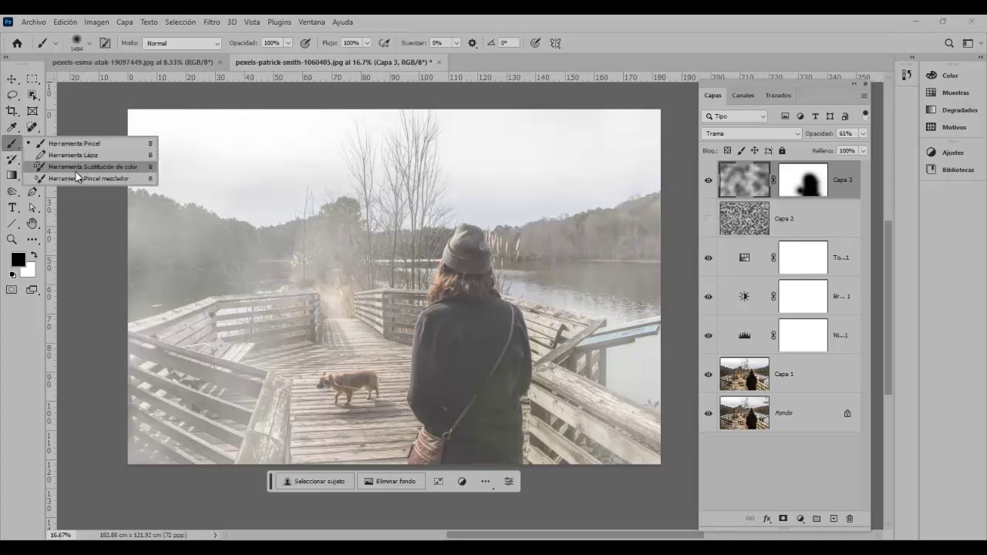
pyautogui.click(73, 143)
pyautogui.rightClick(239, 199)
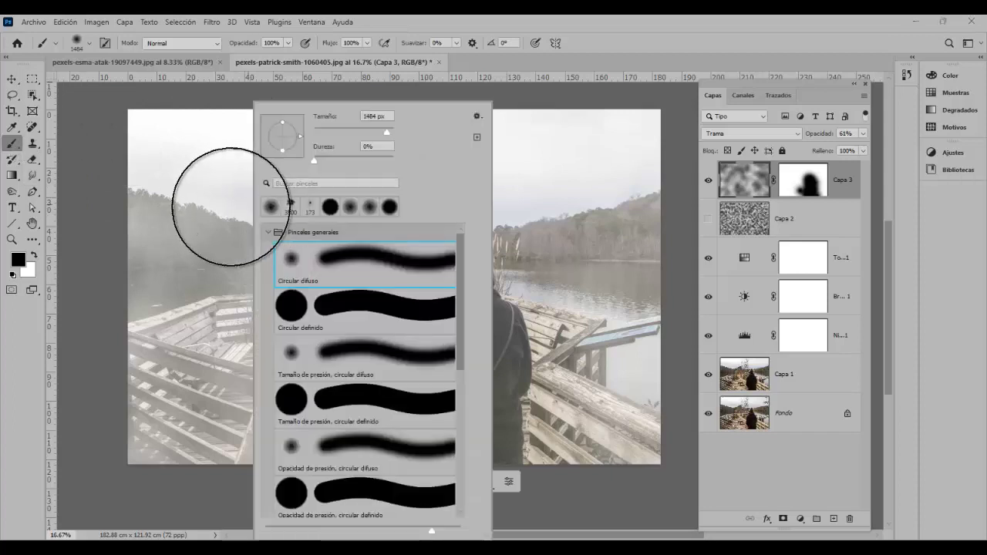
pyautogui.click(269, 233)
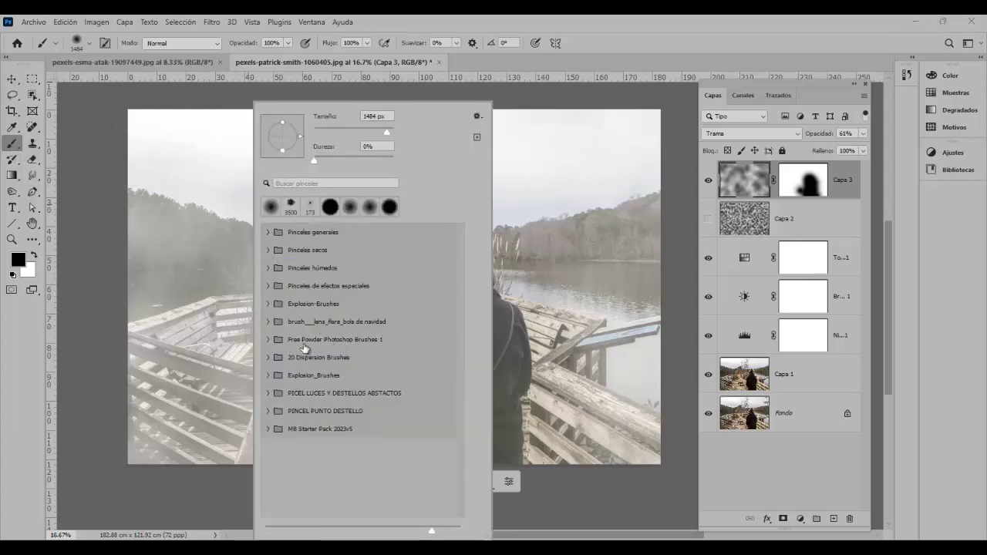
pyautogui.click(268, 340)
pyautogui.click(293, 363)
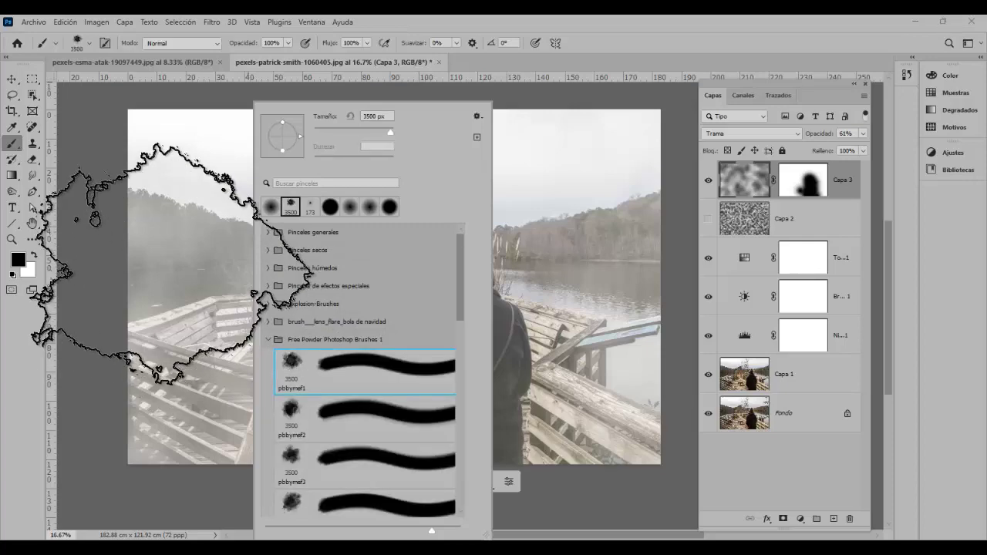
# Add an empty layer above the fog layer and stamp white smoke over the lake and over the woman
pyautogui.click(742, 183)
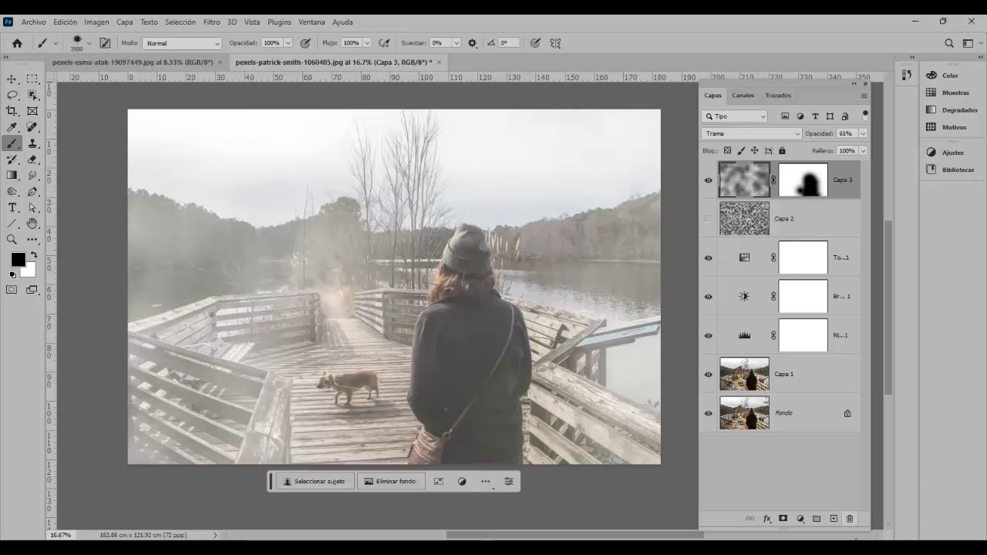
pyautogui.click(832, 518)
pyautogui.click(33, 255)
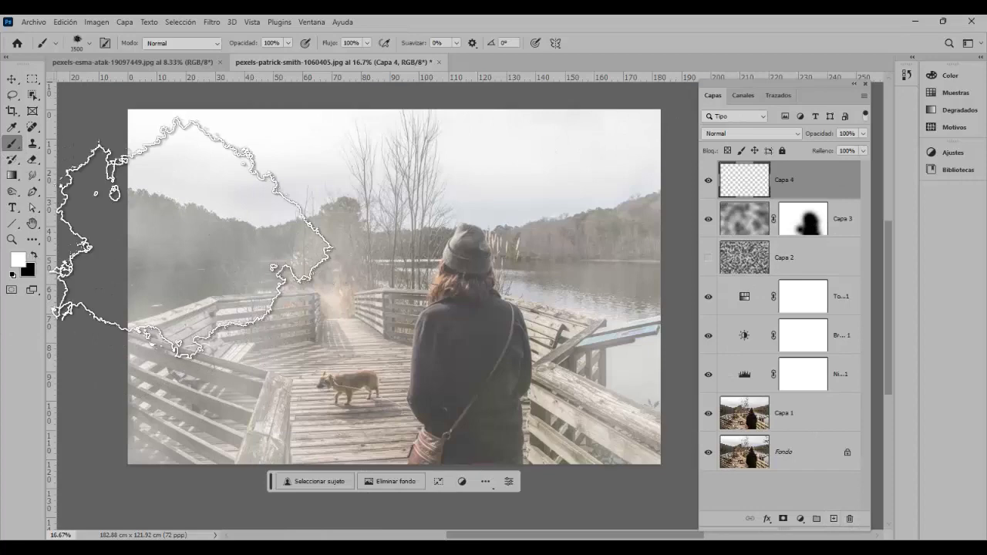
pyautogui.click(258, 231)
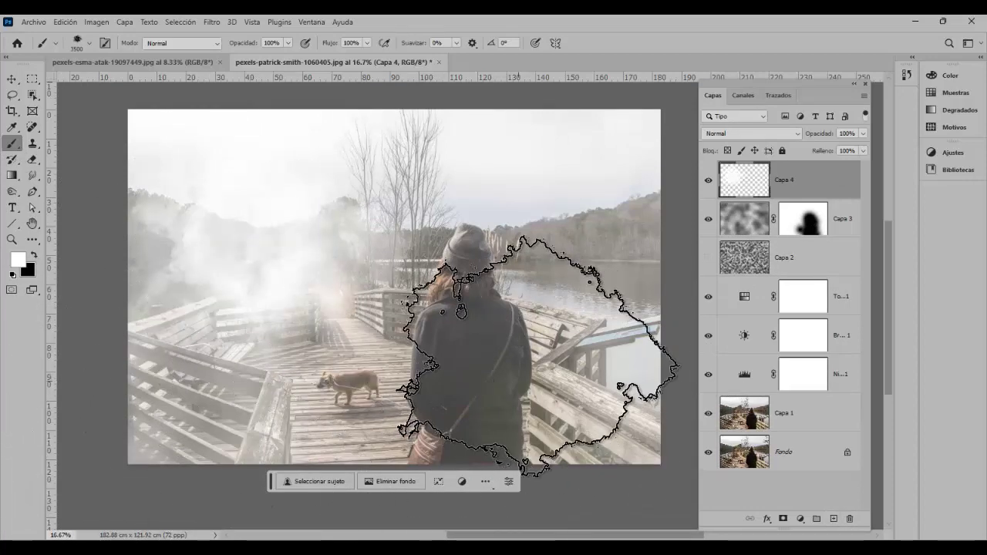
pyautogui.click(535, 350)
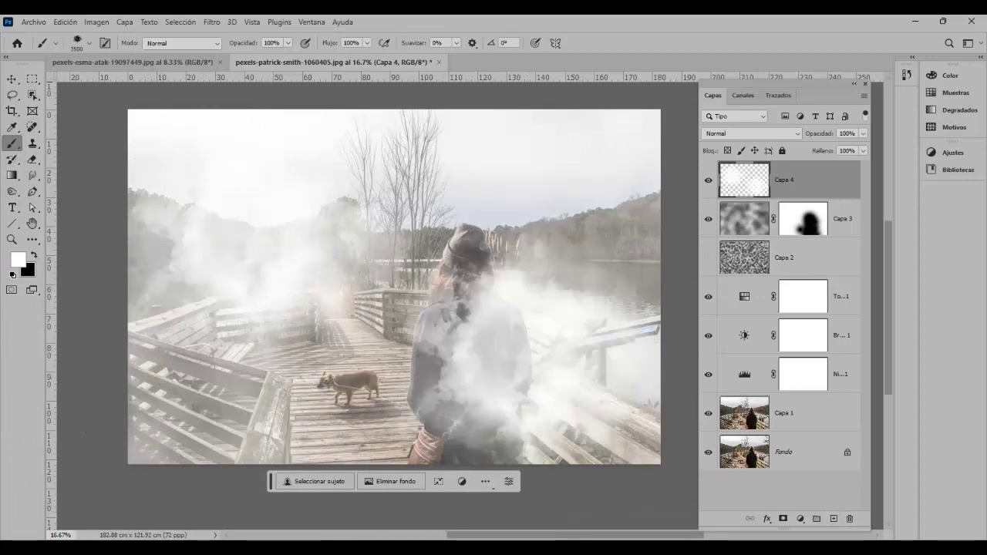
# Undo both smoke stamps and delete the empty layer Capa 4
pyautogui.hotkey('ctrl', 'z')
pyautogui.hotkey('ctrl', 'z')
pyautogui.hotkey('ctrl', 'shift', 'd')
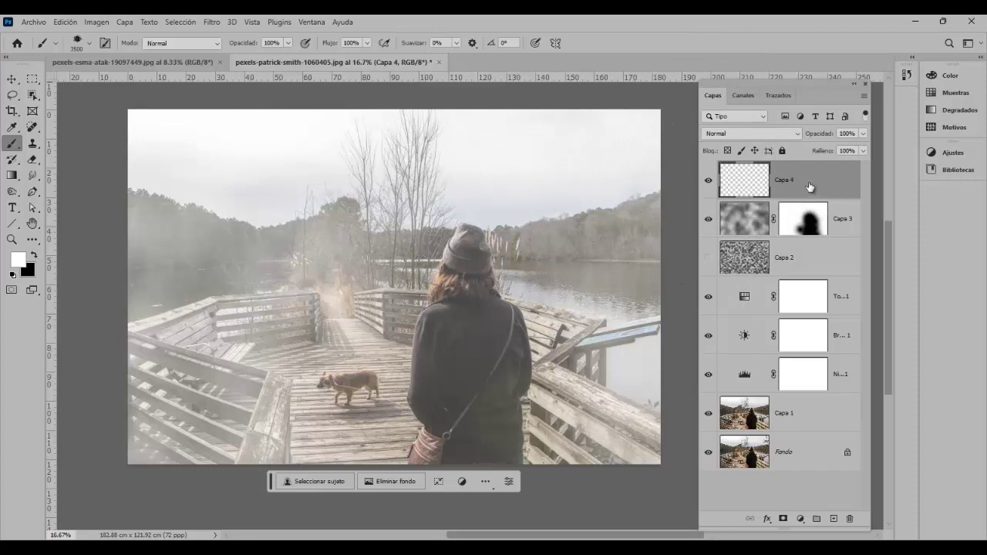
pyautogui.moveTo(835, 195); pyautogui.dragTo(848, 518)
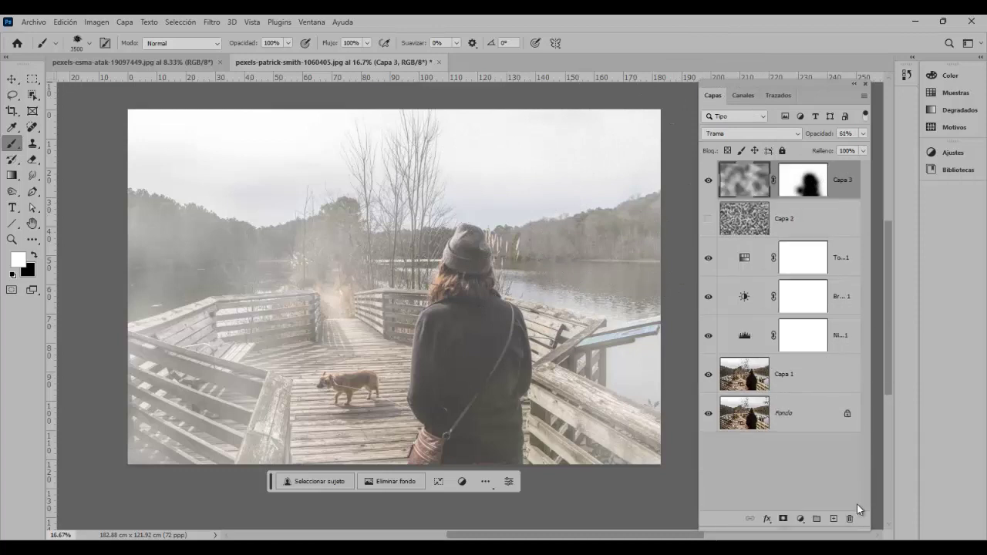
# Delete the full clouds layer Capa 2, keeping the fog layer Capa 3 visible
pyautogui.click(811, 225)
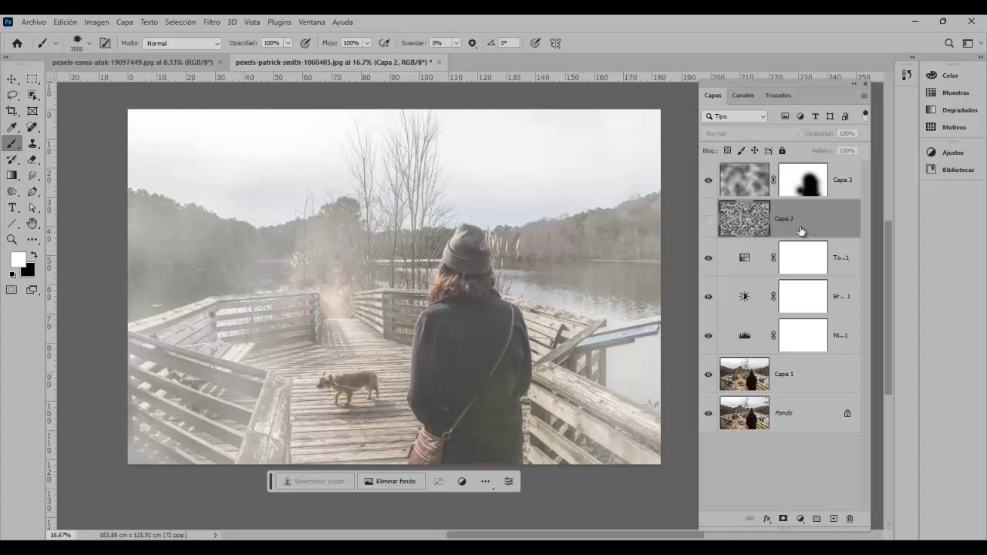
pyautogui.click(708, 181)
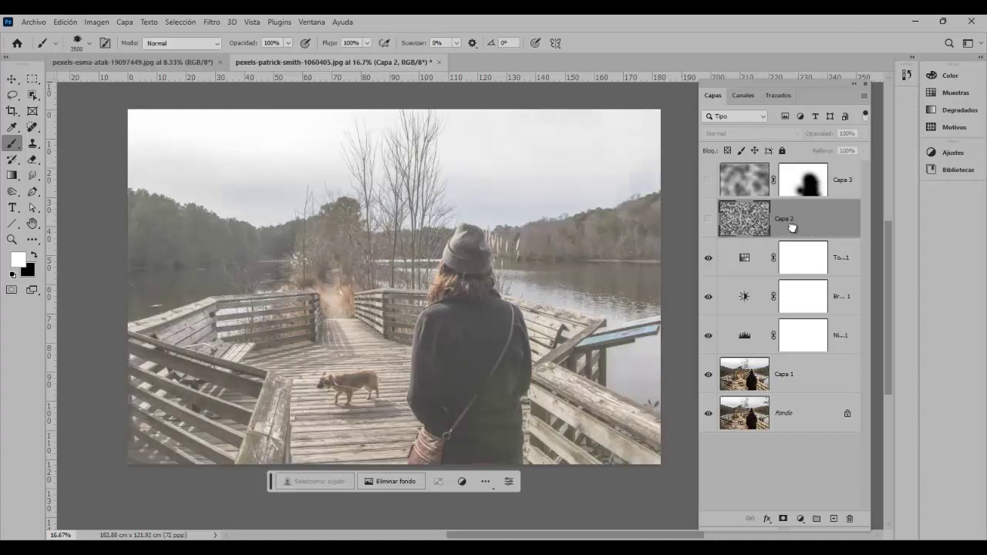
pyautogui.moveTo(791, 227); pyautogui.dragTo(849, 518)
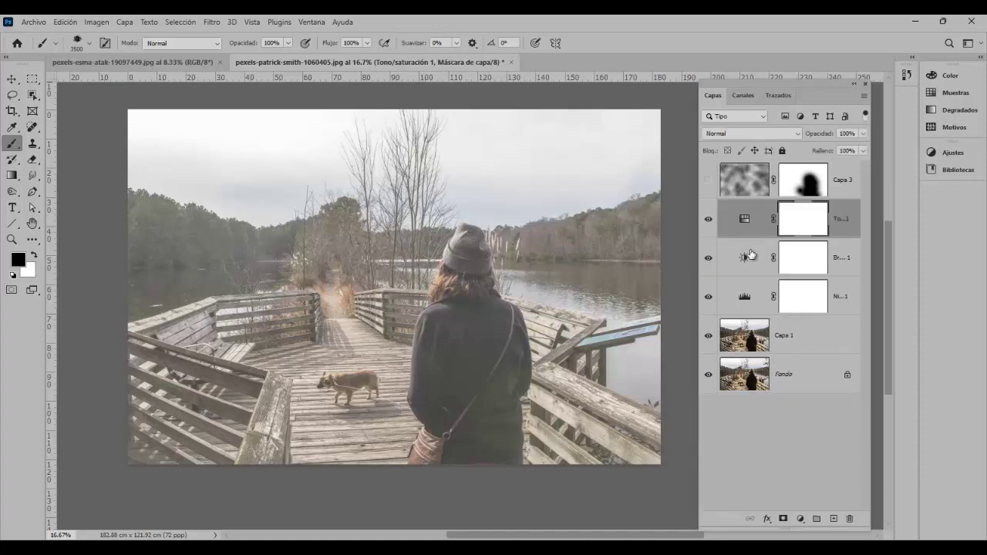
pyautogui.click(708, 181)
# Duplicate the fog layer Capa 3 with its mask and move the copy upward over the photo
pyautogui.click(754, 187)
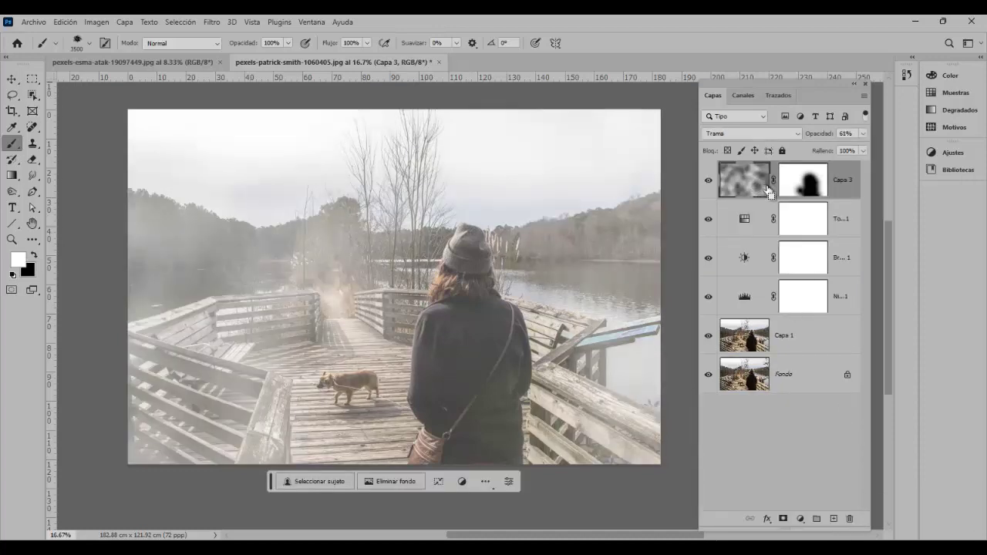
pyautogui.hotkey('ctrl', 'j')
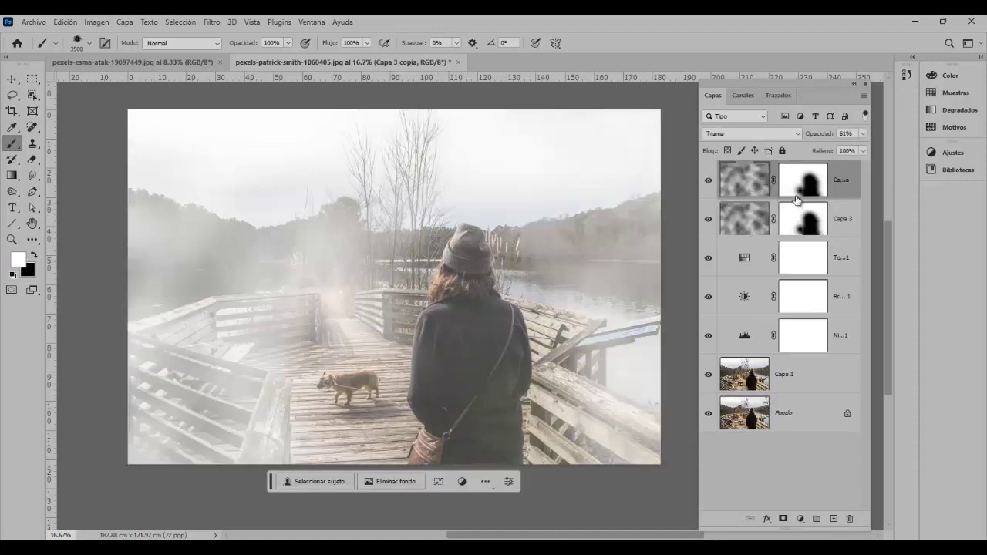
pyautogui.click(11, 81)
pyautogui.moveTo(605, 428); pyautogui.dragTo(618, 247)
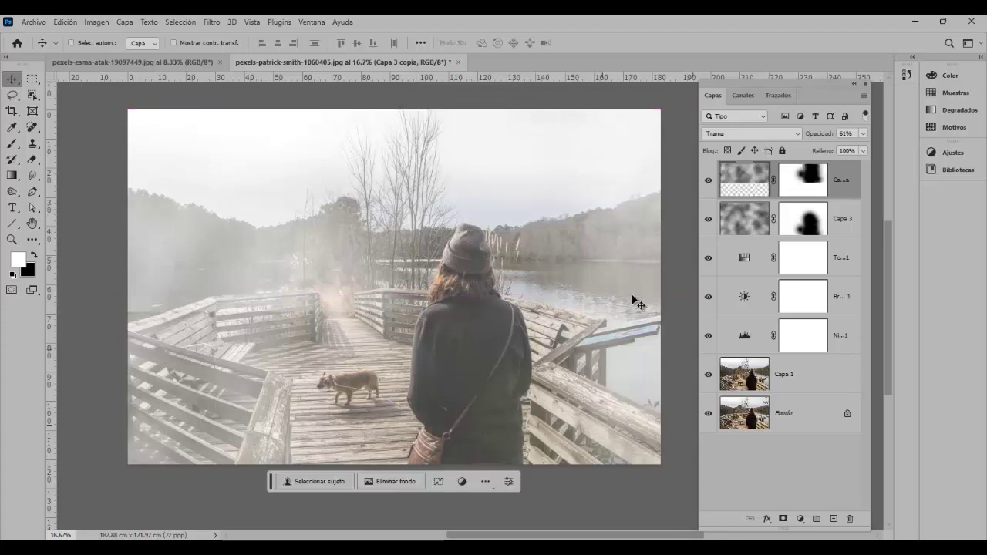
pyautogui.moveTo(626, 286); pyautogui.dragTo(634, 299)
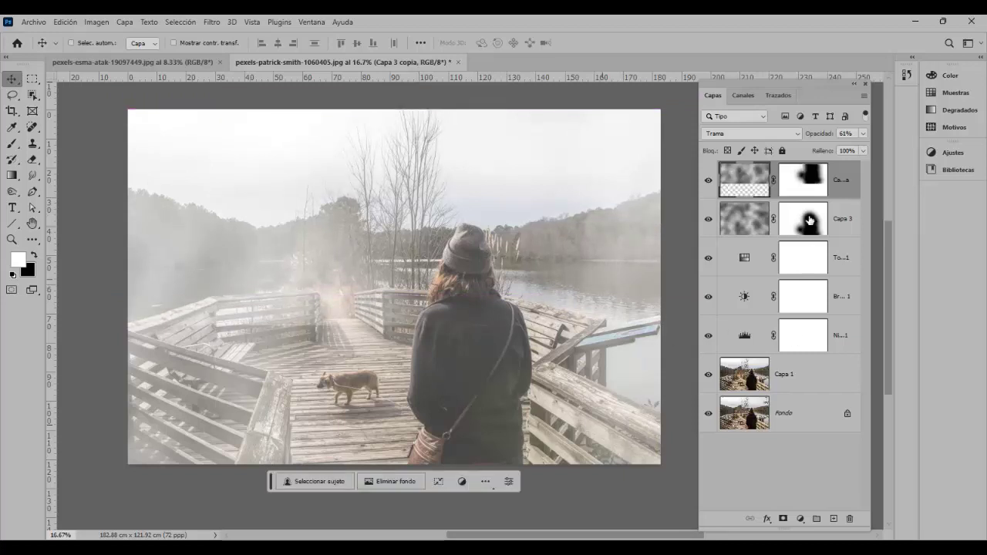
# Target the duplicate fog layer's mask and choose the Circular difuso brush at 3500 px from Pinceles generales
pyautogui.click(811, 188)
pyautogui.click(12, 144)
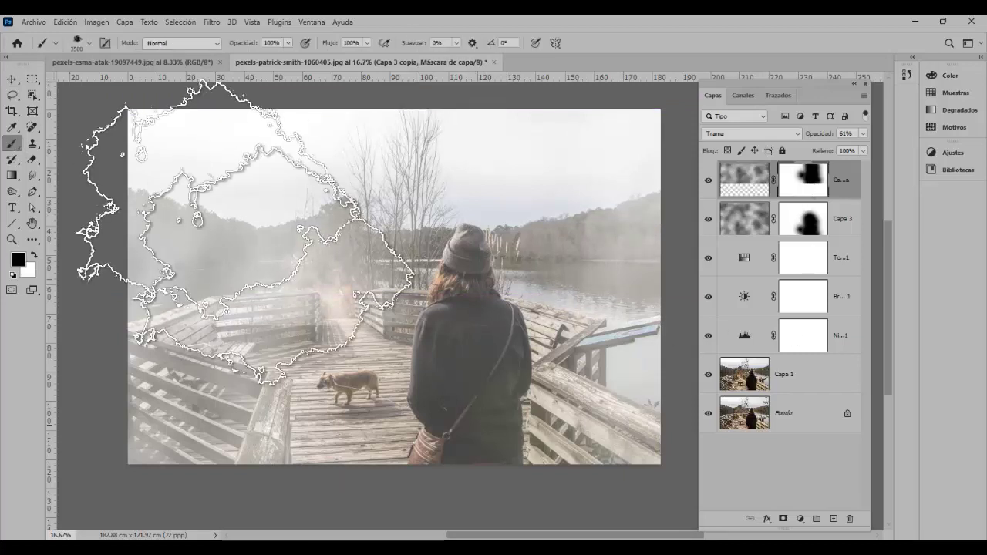
pyautogui.rightClick(197, 154)
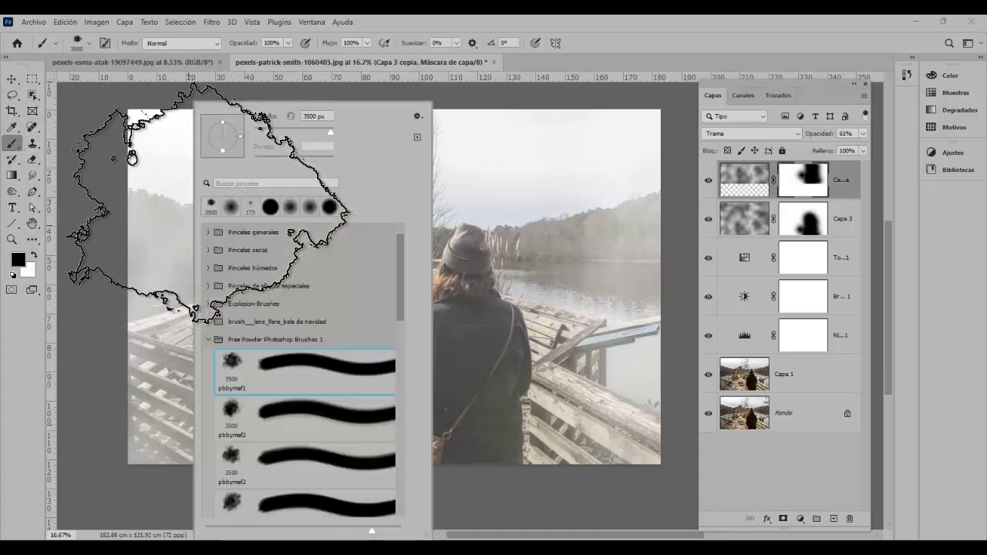
pyautogui.click(208, 339)
pyautogui.click(208, 232)
pyautogui.click(237, 252)
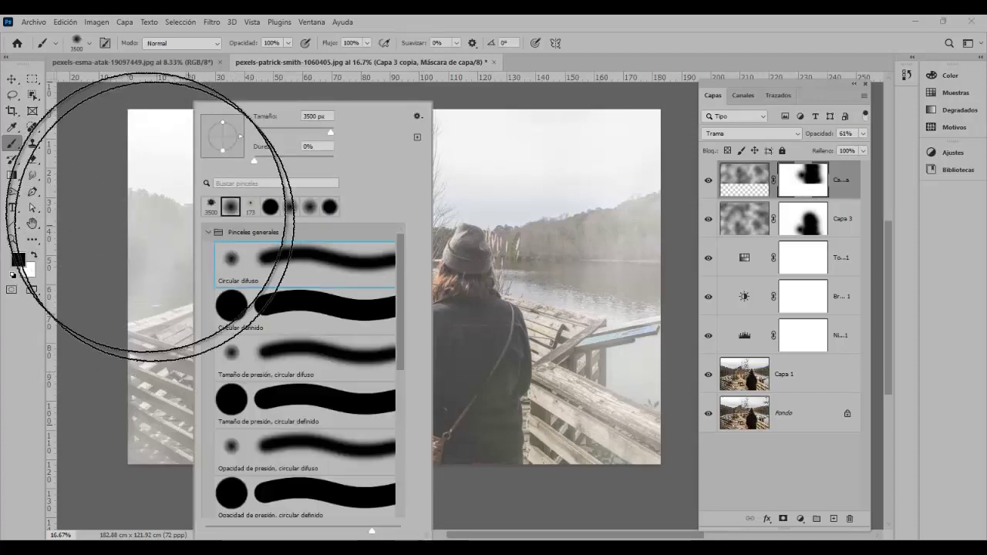
# Paint black on the copy's mask across the lower part of the photo, and compare the image with and without the copy
pyautogui.click(804, 186)
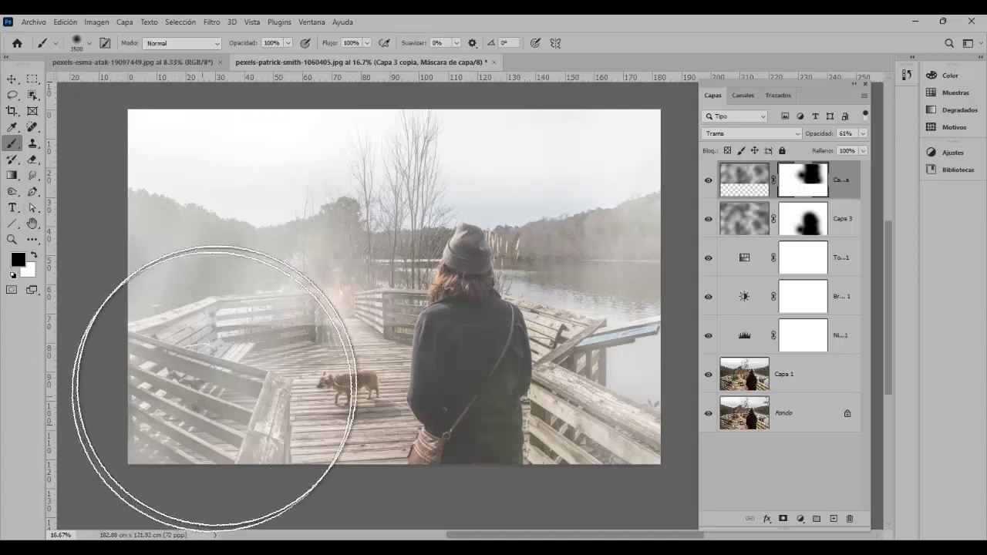
pyautogui.moveTo(185, 387); pyautogui.dragTo(185, 401)
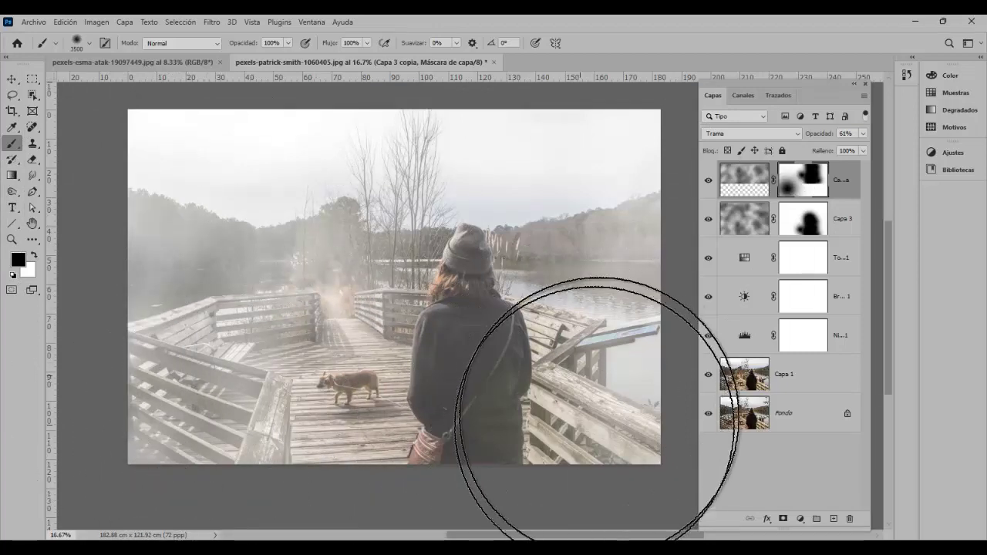
pyautogui.moveTo(396, 430)
pyautogui.mouseDown()
pyautogui.moveTo(222, 412)
pyautogui.moveTo(165, 440)
pyautogui.mouseUp()
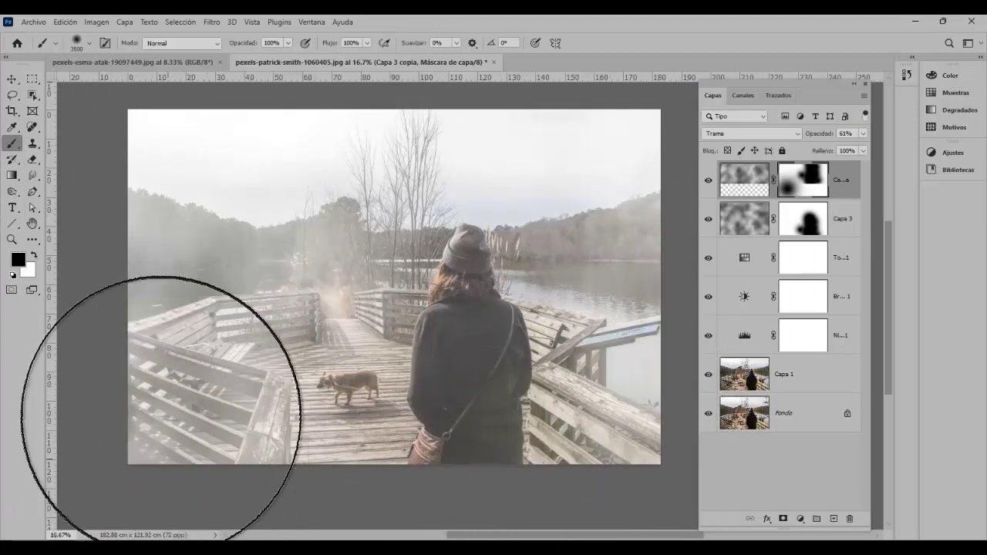
pyautogui.moveTo(572, 414)
pyautogui.mouseDown()
pyautogui.moveTo(730, 363)
pyautogui.moveTo(727, 249)
pyautogui.moveTo(707, 191)
pyautogui.moveTo(734, 145)
pyautogui.moveTo(713, 183)
pyautogui.mouseUp()
pyautogui.click(708, 184)
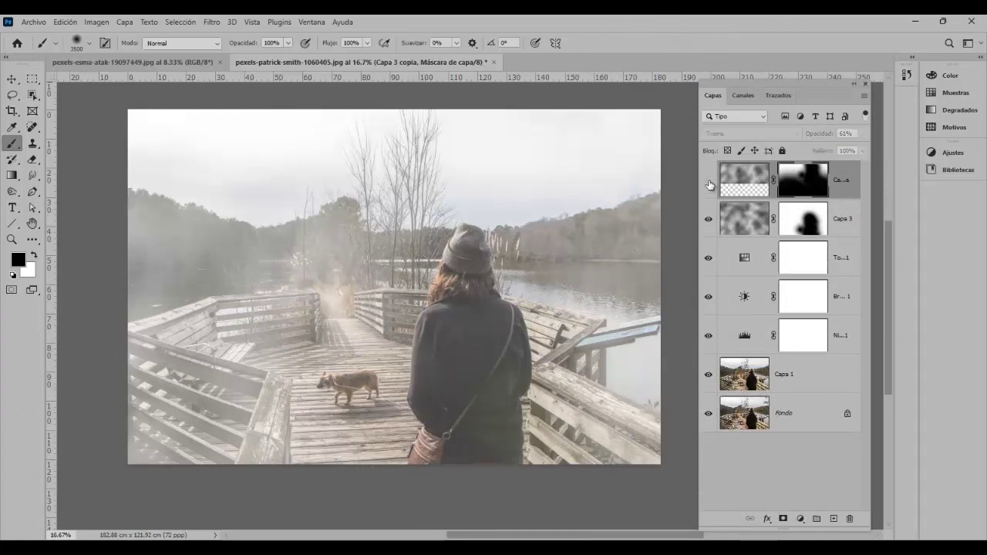
pyautogui.click(709, 183)
pyautogui.click(709, 183)
pyautogui.click(708, 181)
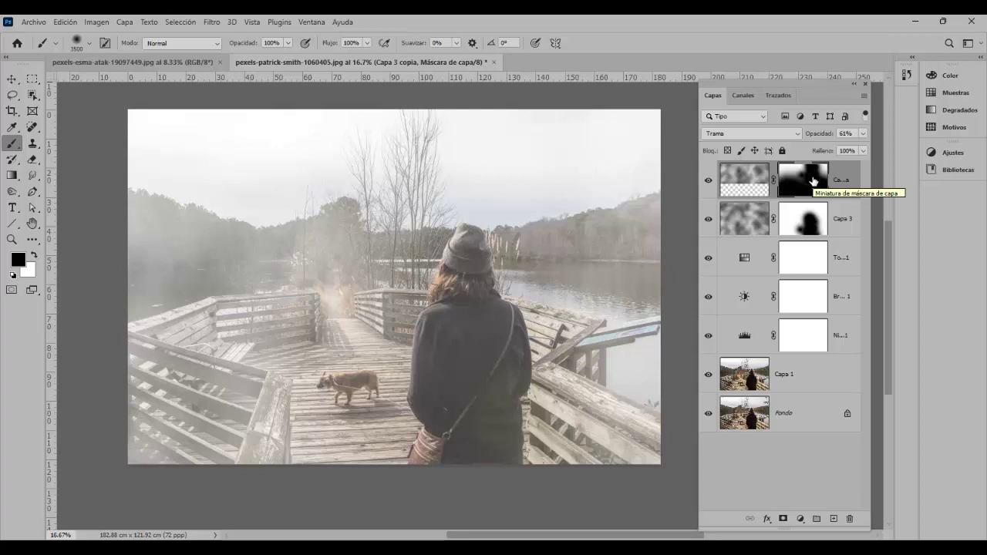
# Add a Color uniforme fill layer in red e41515 above the duplicate fog layer
pyautogui.click(800, 519)
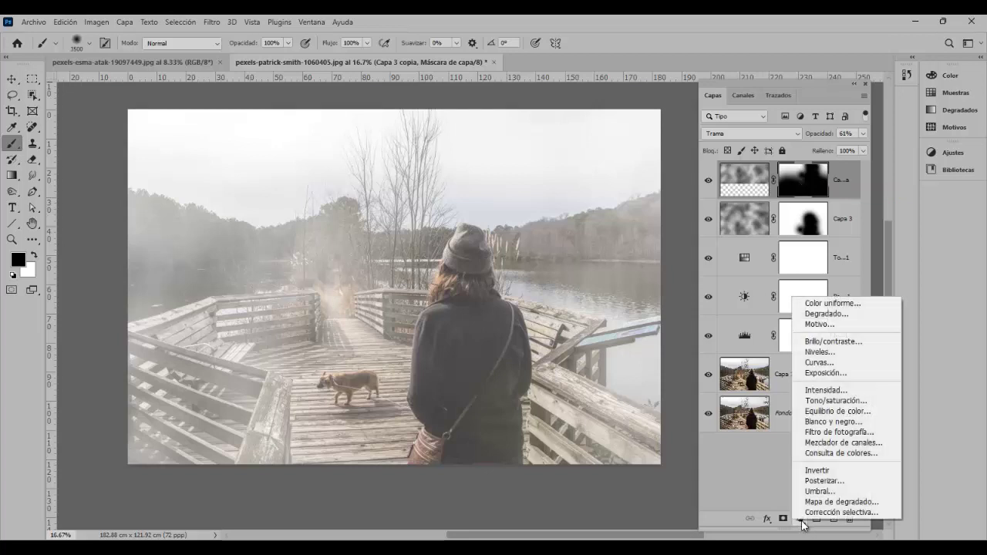
pyautogui.click(858, 304)
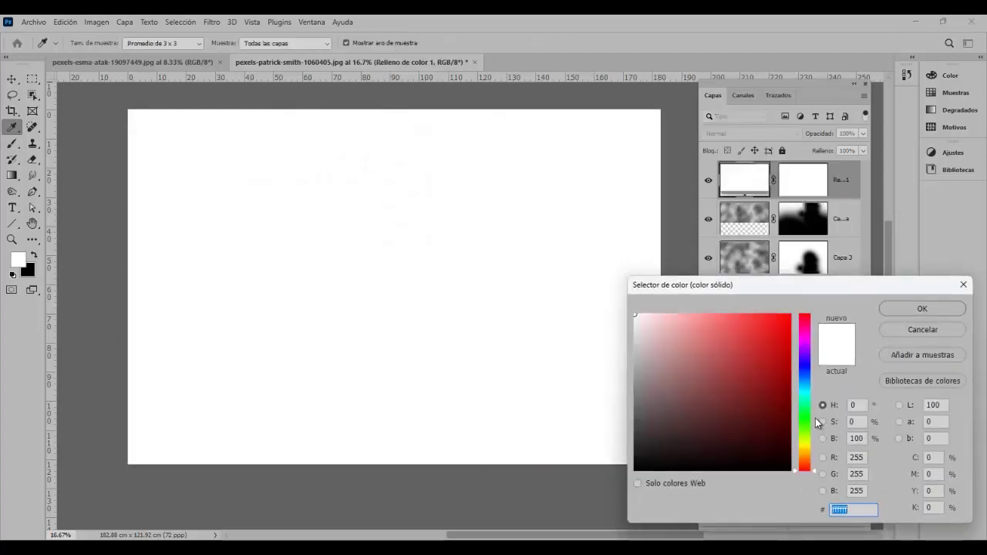
pyautogui.moveTo(788, 351)
pyautogui.mouseDown()
pyautogui.moveTo(771, 341)
pyautogui.moveTo(775, 330)
pyautogui.mouseUp()
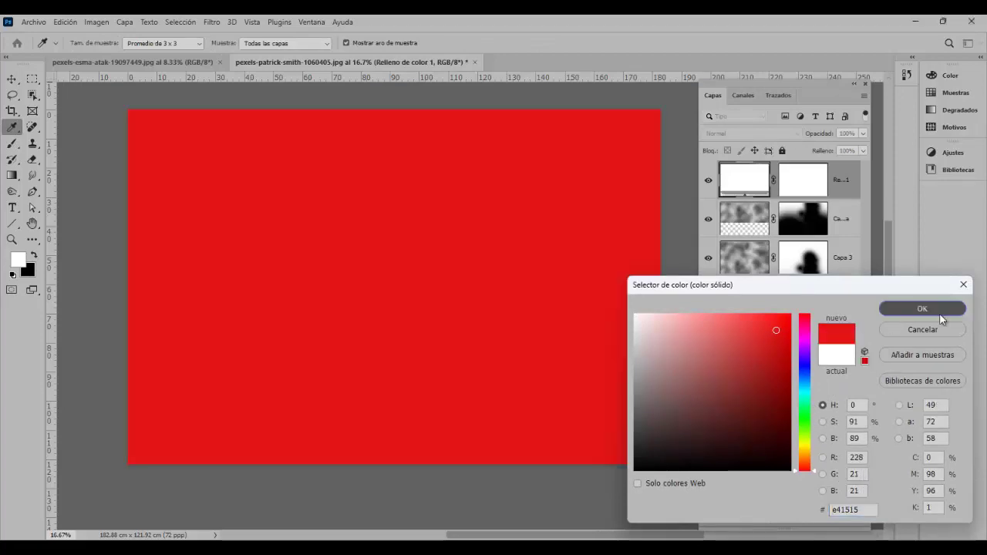
pyautogui.click(941, 310)
# Set the red fill layer to Luz suave at 32% opacity and compare the photo with and without it
pyautogui.click(753, 134)
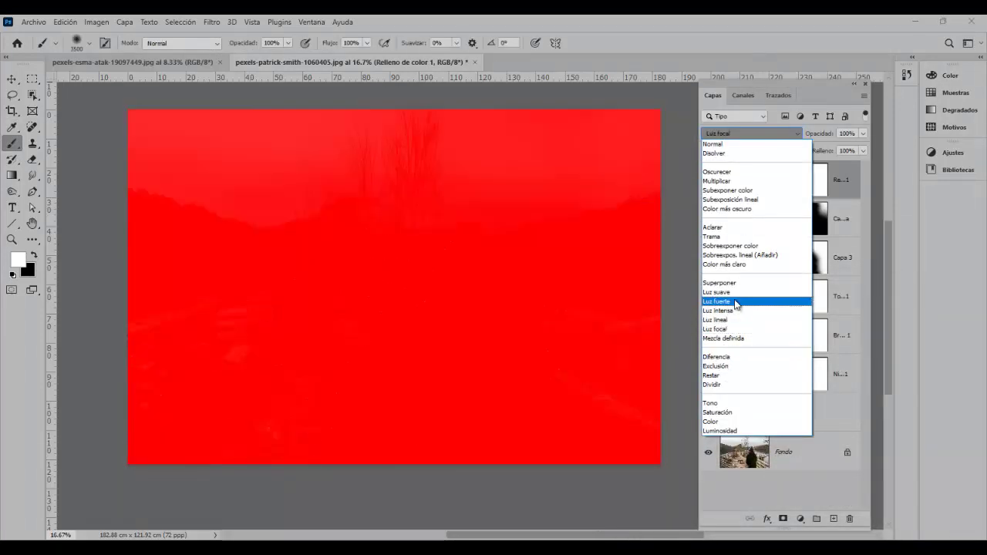
pyautogui.click(719, 291)
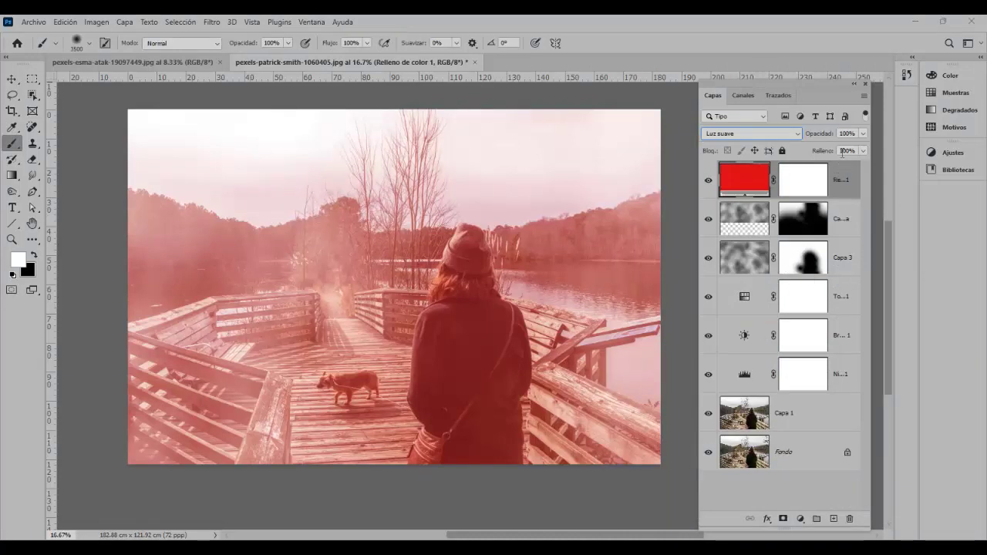
pyautogui.click(864, 133)
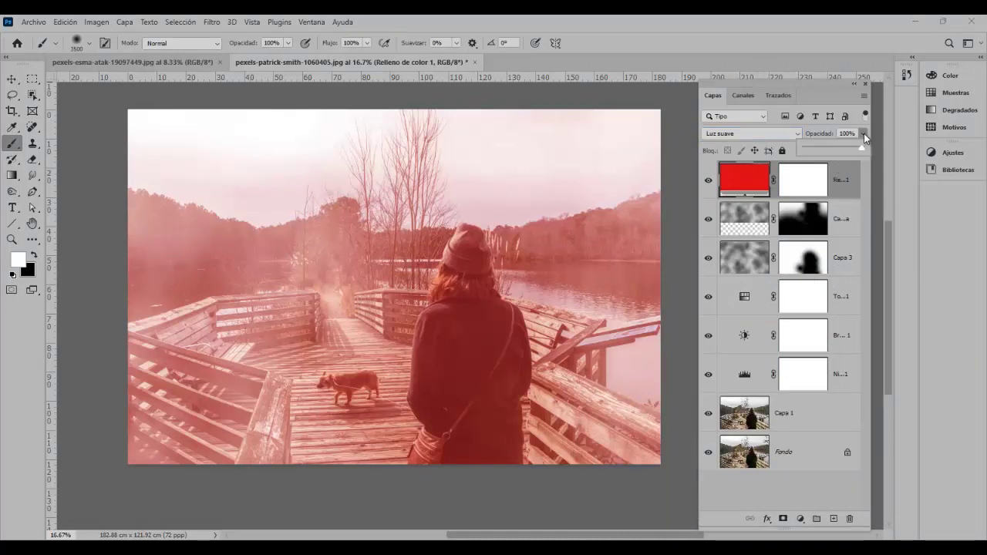
pyautogui.click(817, 148)
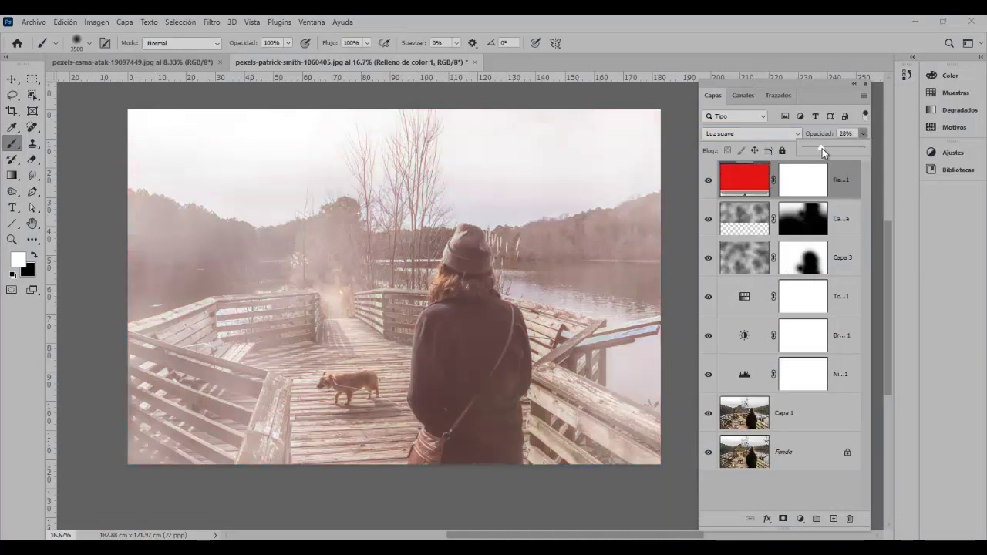
pyautogui.click(708, 182)
pyautogui.click(708, 182)
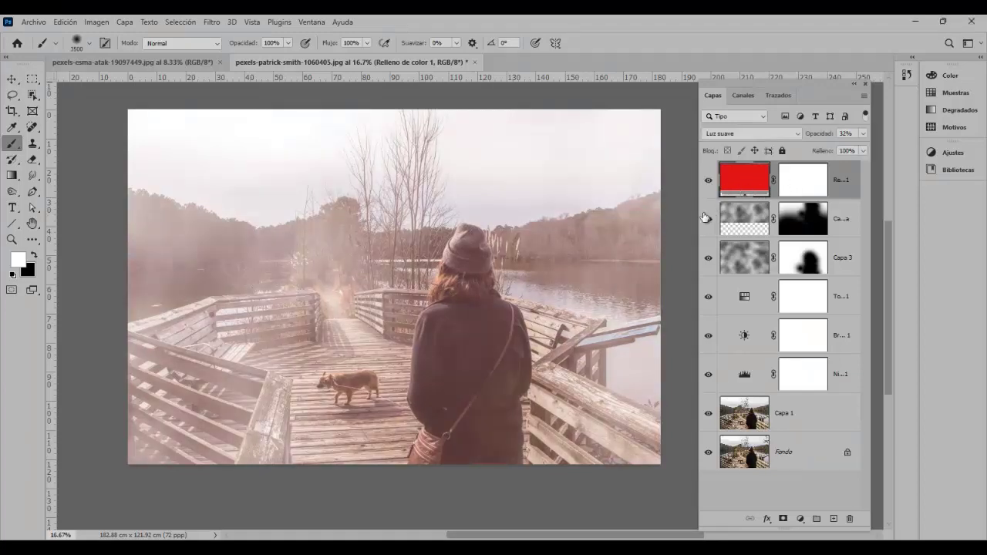
# Try cyan, blue and orange tones for the solid color fill, and set its color to muted blue 586dca
pyautogui.doubleClick(749, 182)
pyautogui.moveTo(808, 342); pyautogui.dragTo(804, 392)
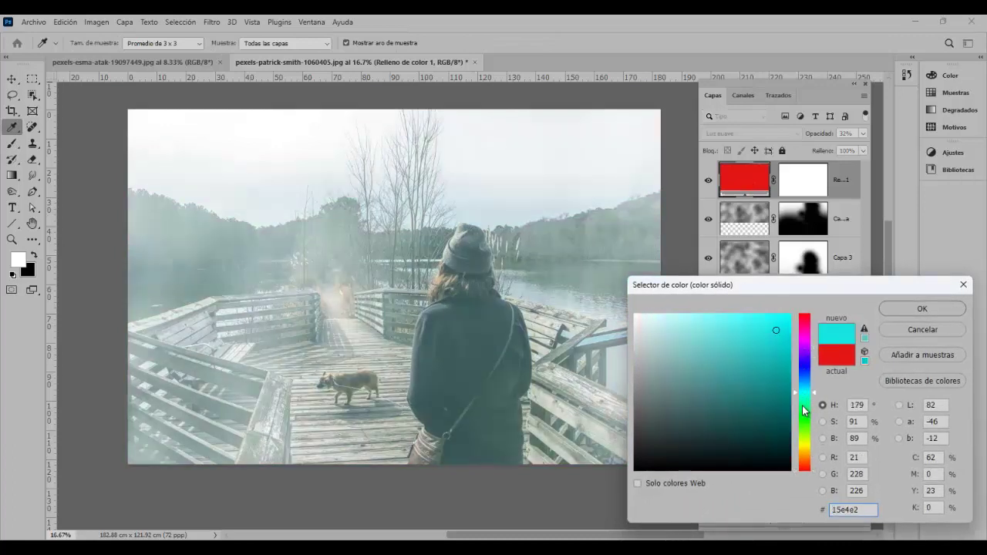
pyautogui.click(808, 370)
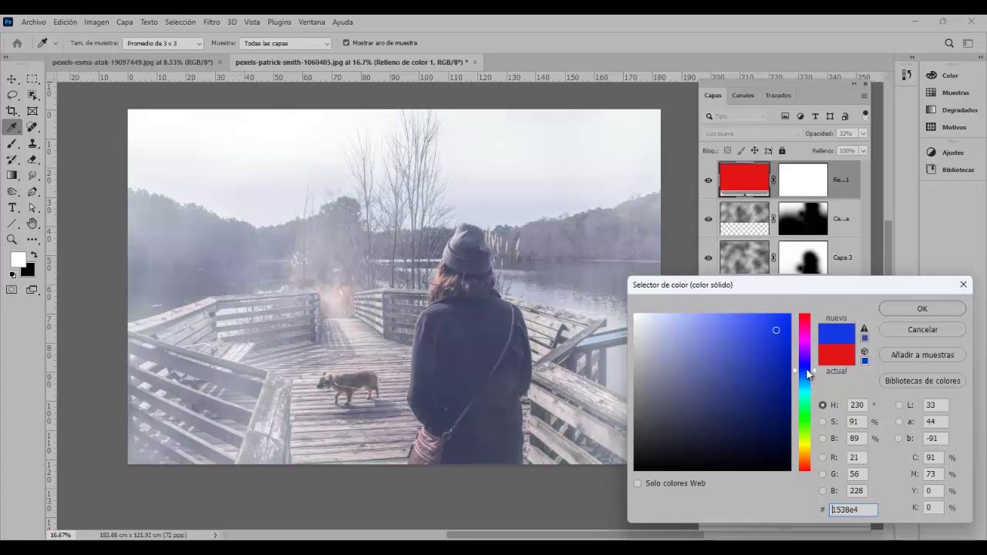
pyautogui.click(736, 356)
pyautogui.moveTo(739, 352); pyautogui.dragTo(748, 334)
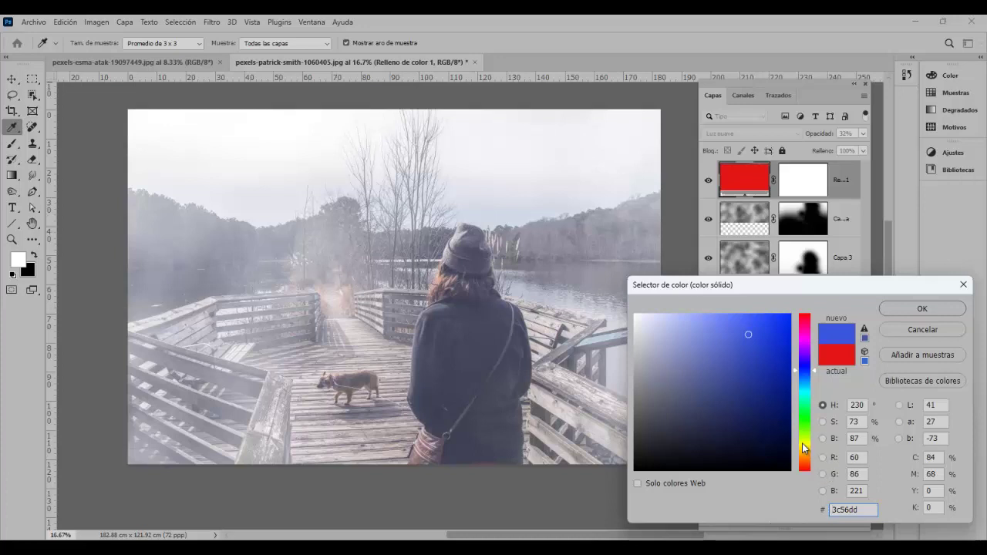
pyautogui.click(807, 458)
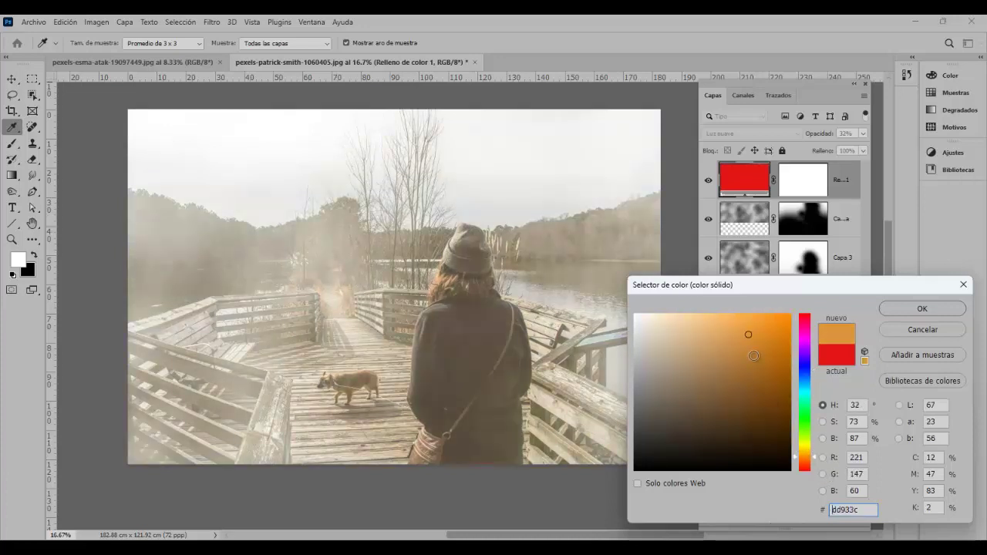
pyautogui.moveTo(713, 325)
pyautogui.mouseDown()
pyautogui.moveTo(683, 324)
pyautogui.moveTo(703, 324)
pyautogui.mouseUp()
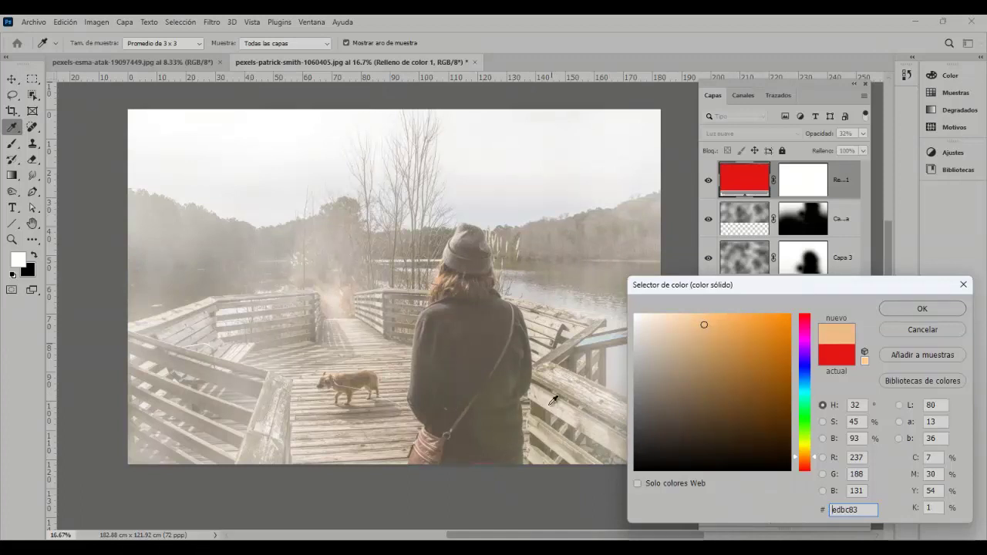
pyautogui.click(809, 375)
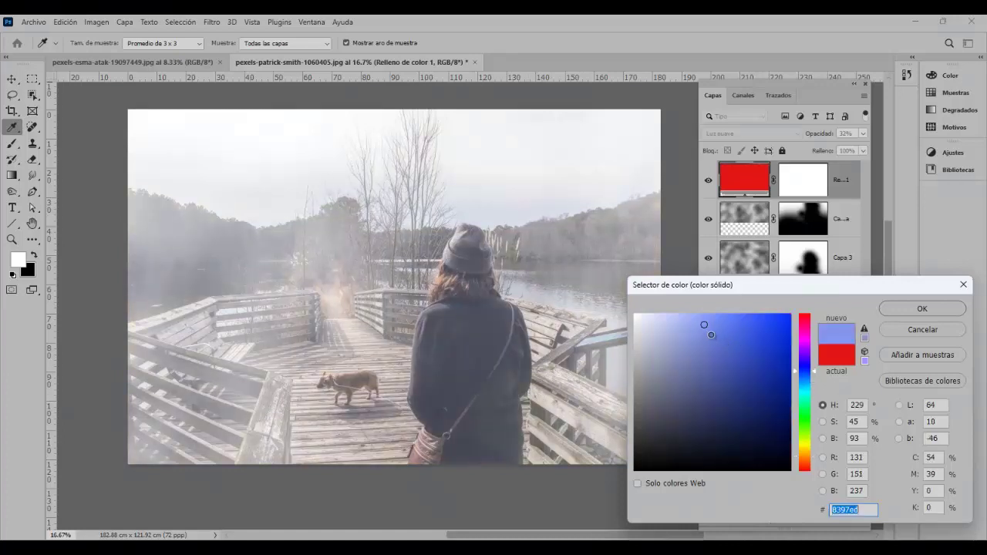
pyautogui.click(707, 333)
pyautogui.click(713, 345)
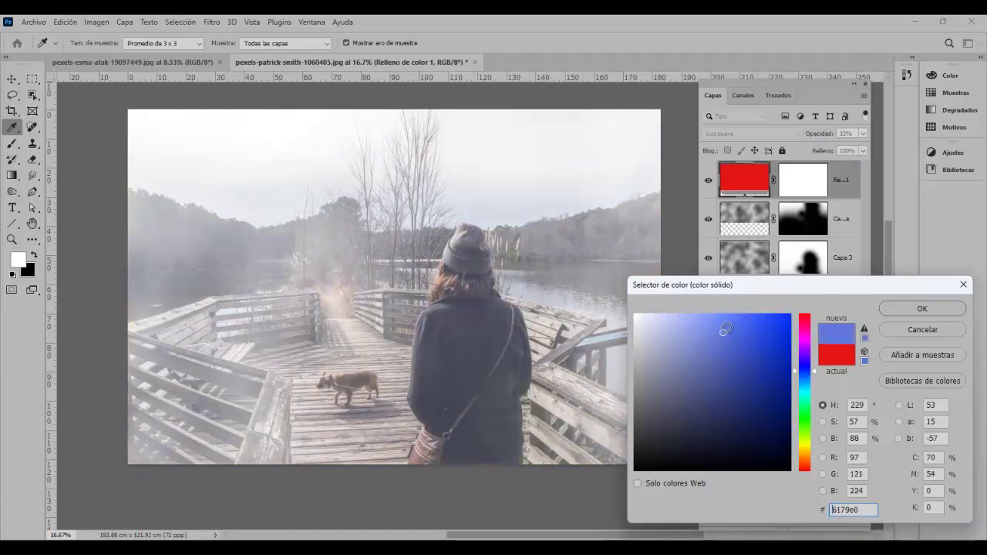
pyautogui.click(722, 346)
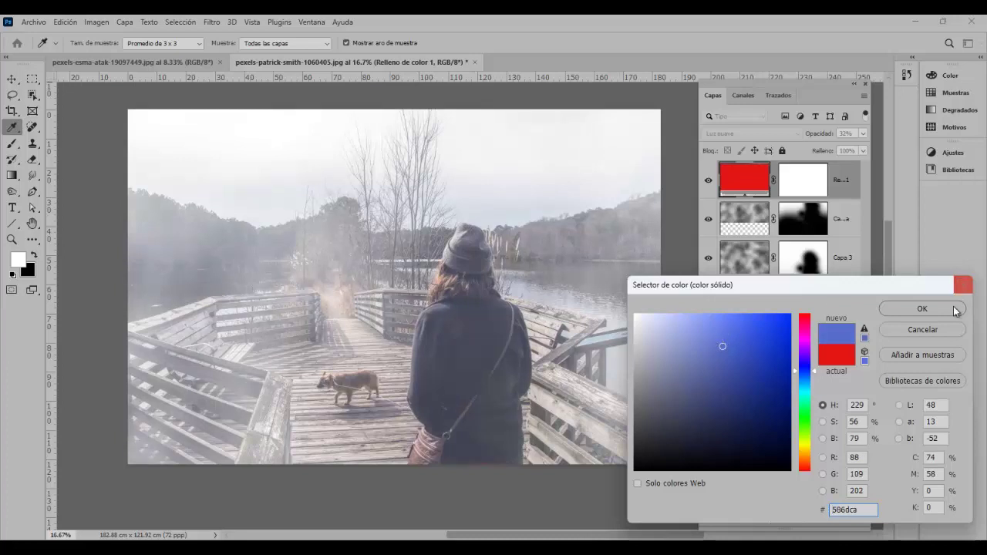
pyautogui.click(929, 309)
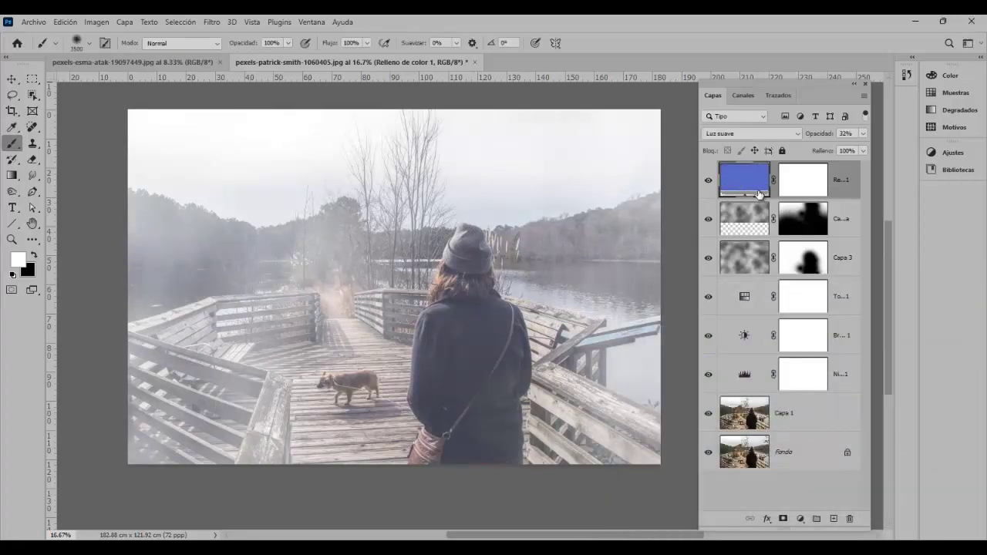
# Add a second Color uniforme fill layer in white above the blue fill
pyautogui.keyDown('alt'); pyautogui.click(477, 255); pyautogui.keyUp('alt')
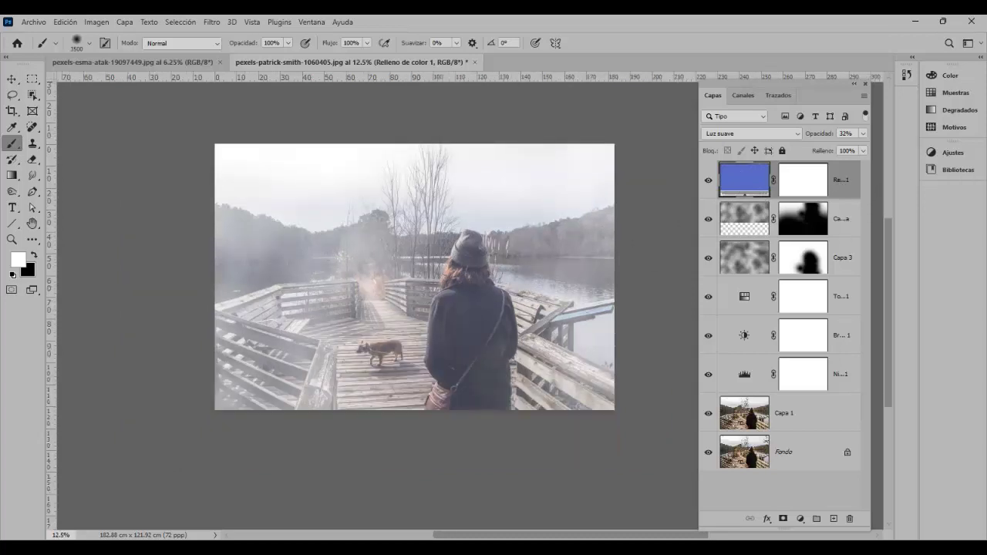
pyautogui.click(800, 519)
pyautogui.click(869, 302)
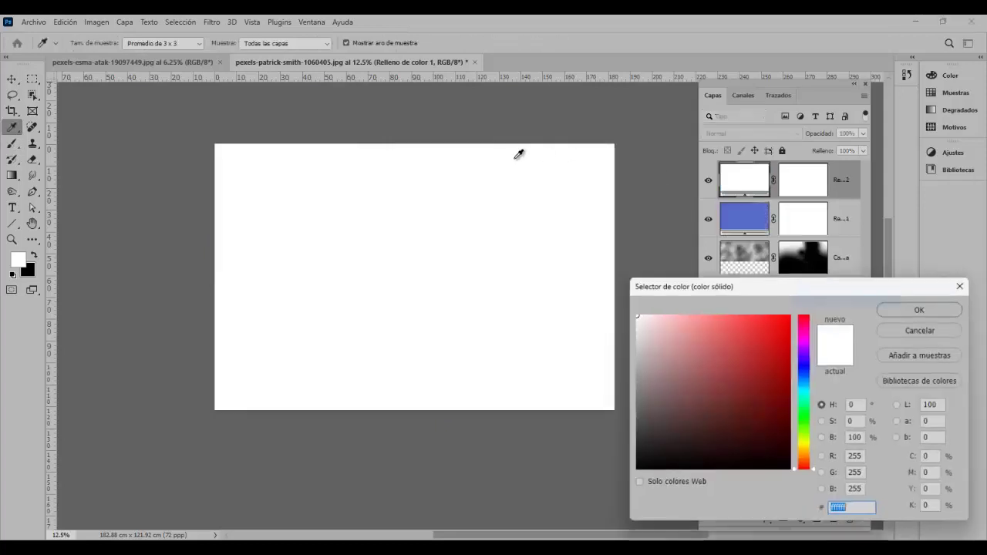
pyautogui.click(922, 308)
# Target the white fill layer's mask and set up a black Circular difuso brush at 5000 px
pyautogui.click(802, 180)
pyautogui.press('b')
pyautogui.press('x')
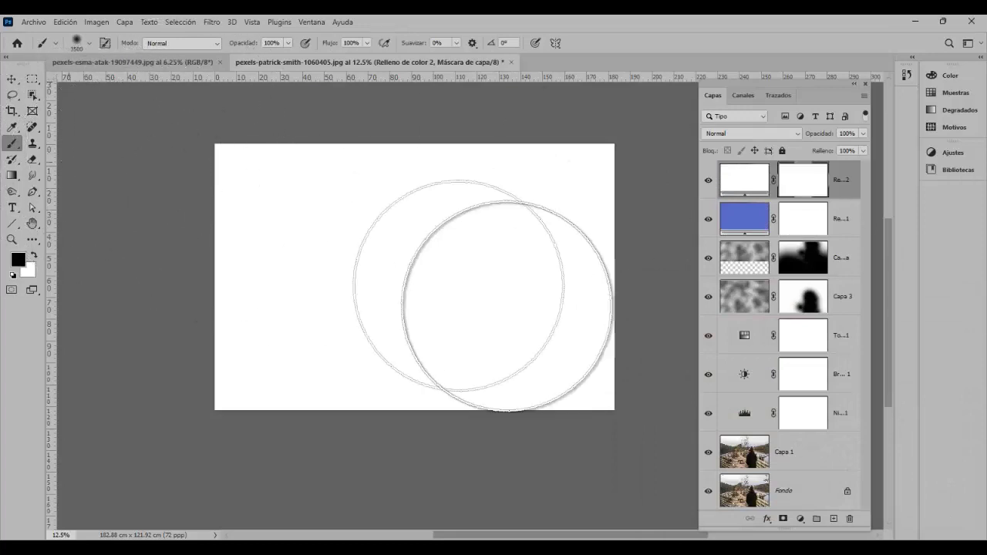
pyautogui.rightClick(443, 258)
pyautogui.moveTo(580, 136); pyautogui.dragTo(585, 136)
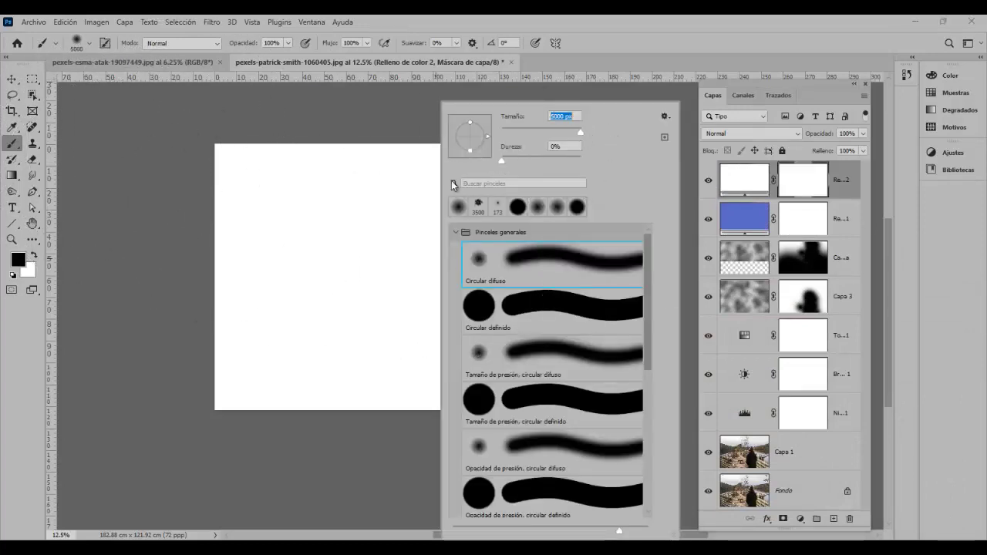
pyautogui.click(811, 189)
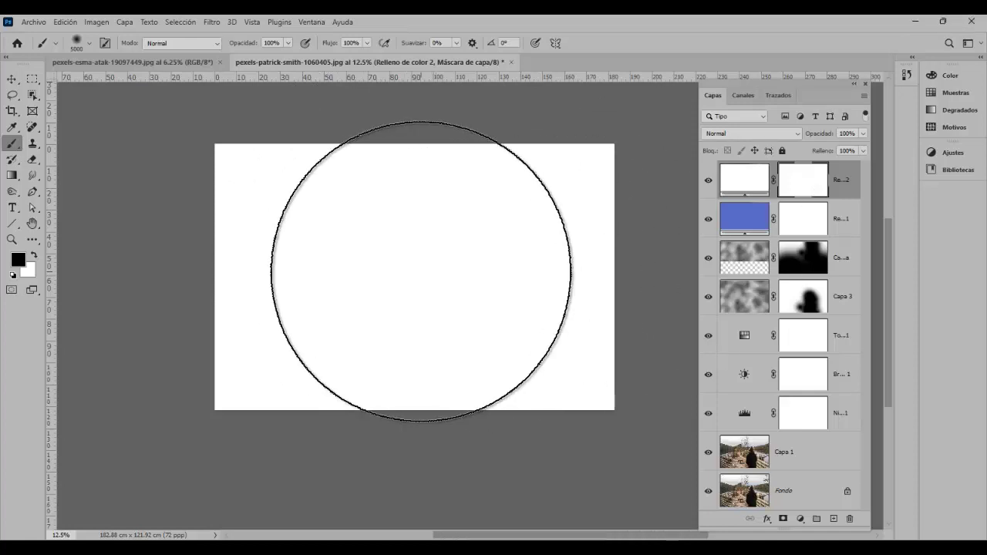
# Paint black over the center of the white fill's mask, leaving white edges, and compare the image with and without the layer
pyautogui.moveTo(421, 272)
pyautogui.mouseDown()
pyautogui.moveTo(427, 341)
pyautogui.moveTo(426, 264)
pyautogui.moveTo(427, 357)
pyautogui.moveTo(420, 274)
pyautogui.moveTo(416, 368)
pyautogui.moveTo(424, 443)
pyautogui.moveTo(423, 293)
pyautogui.mouseUp()
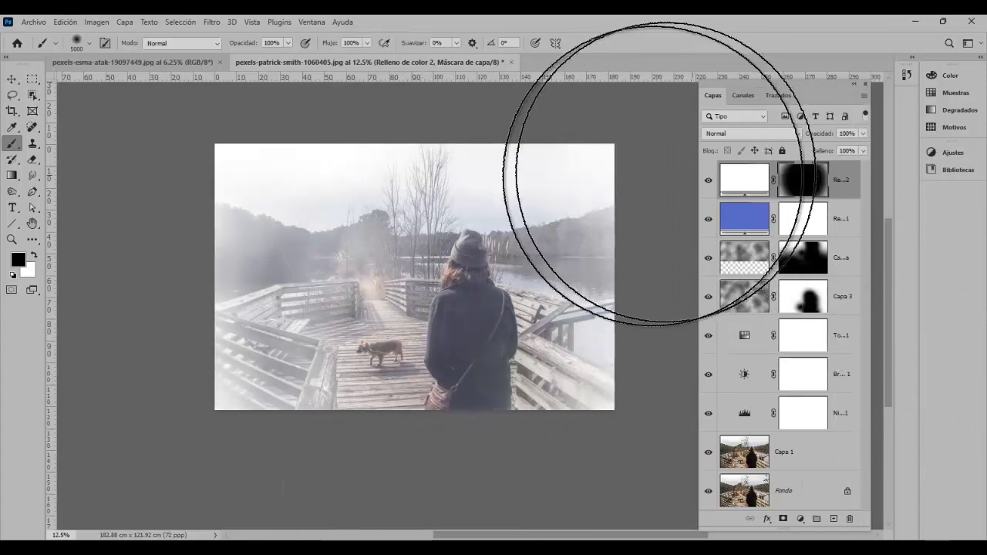
pyautogui.click(709, 180)
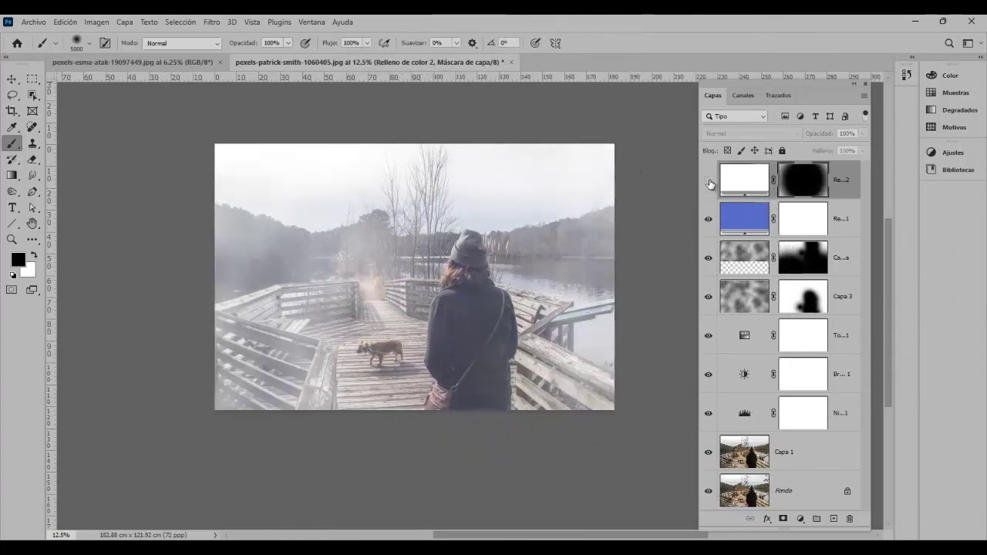
pyautogui.click(709, 180)
pyautogui.click(708, 180)
pyautogui.click(709, 181)
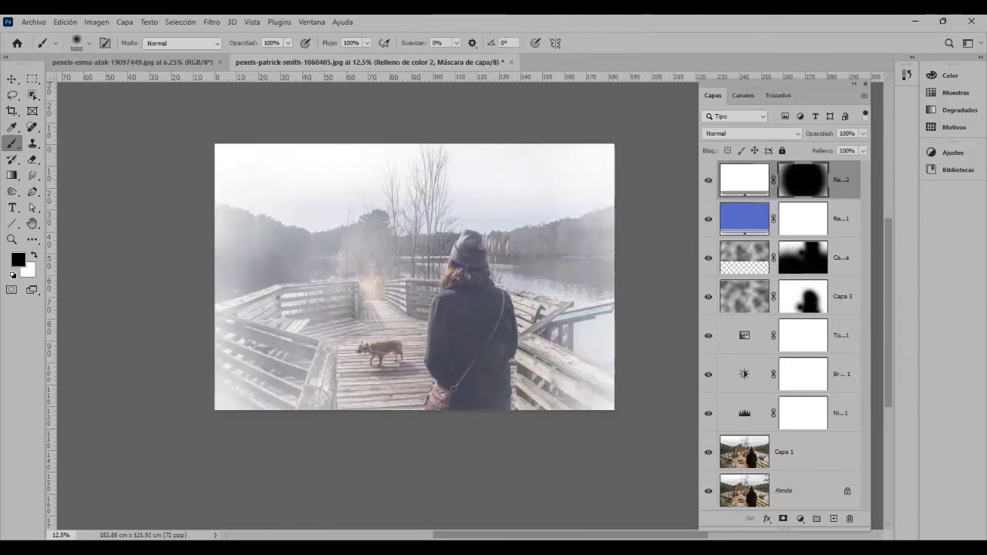
# Show the layer thumbnails as Miniaturas pequeñas and compare the original Fondo photo with the finished foggy image
pyautogui.rightClick(738, 180)
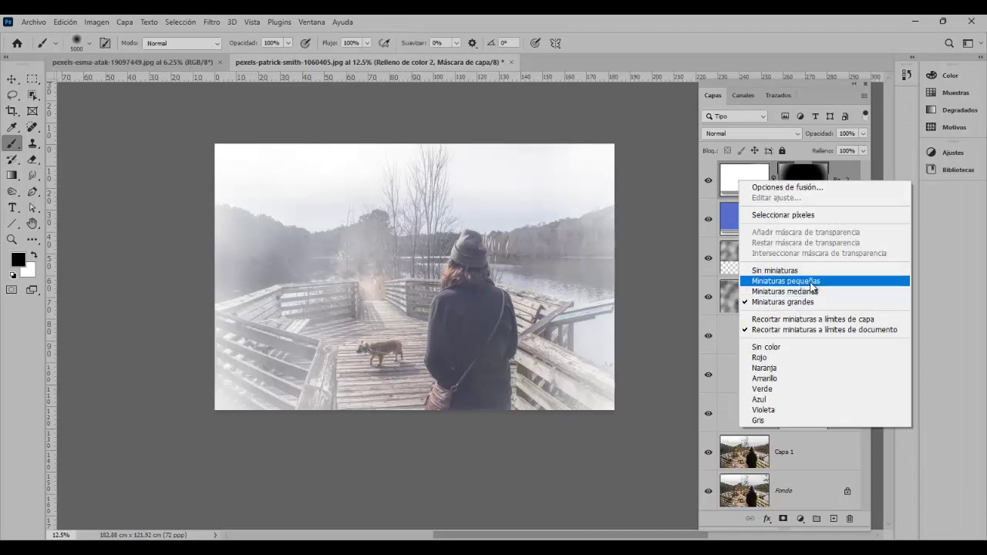
pyautogui.click(811, 283)
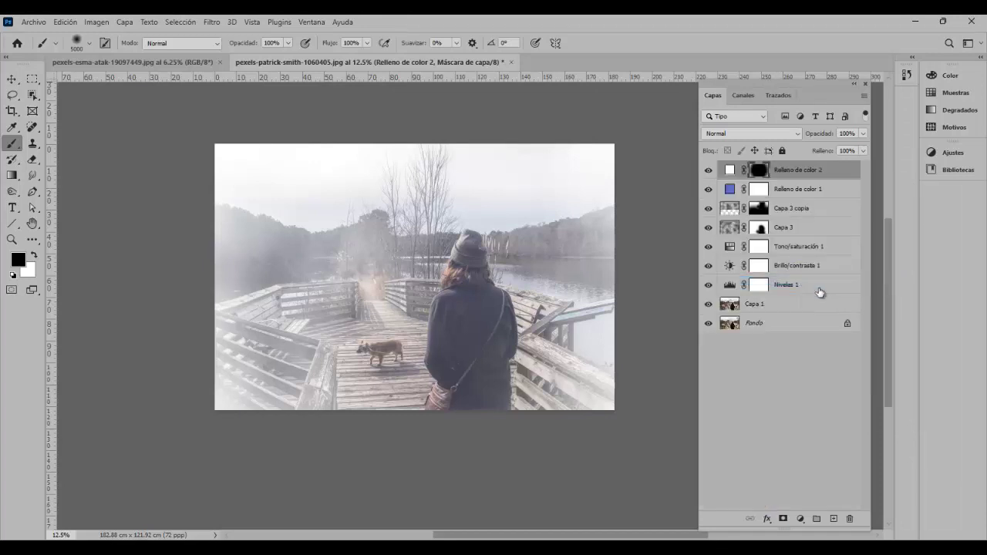
pyautogui.keyDown('alt'); pyautogui.click(708, 323); pyautogui.keyUp('alt')
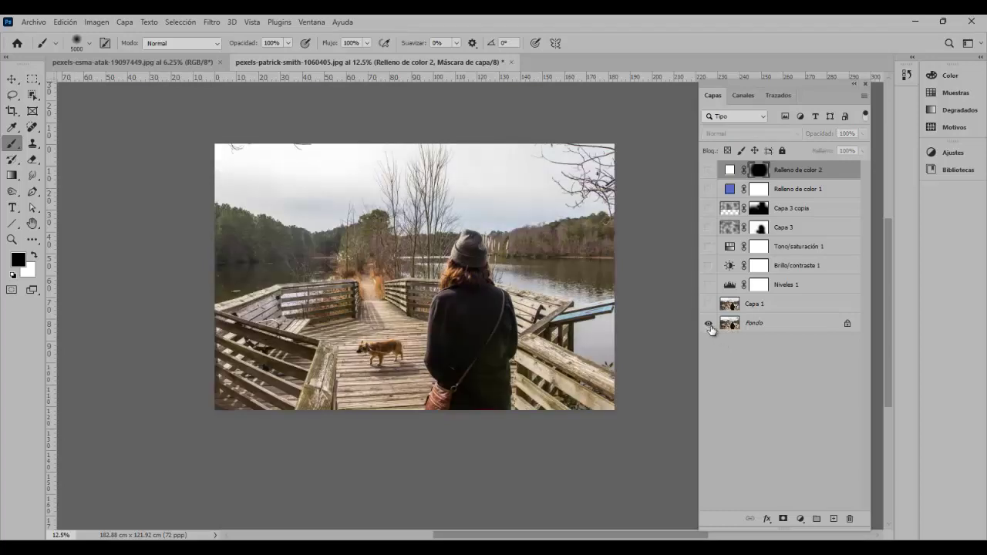
pyautogui.keyDown('alt'); pyautogui.click(709, 325); pyautogui.keyUp('alt')
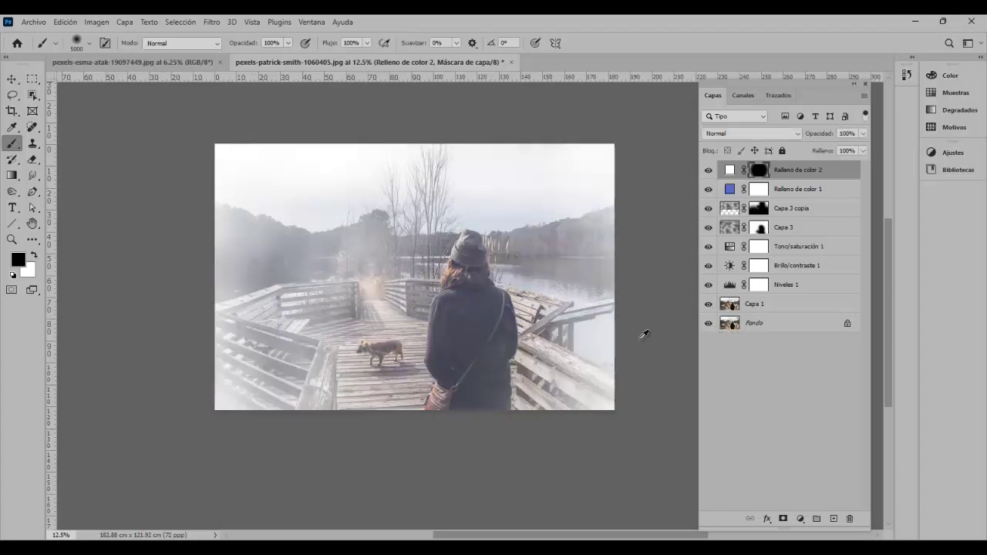